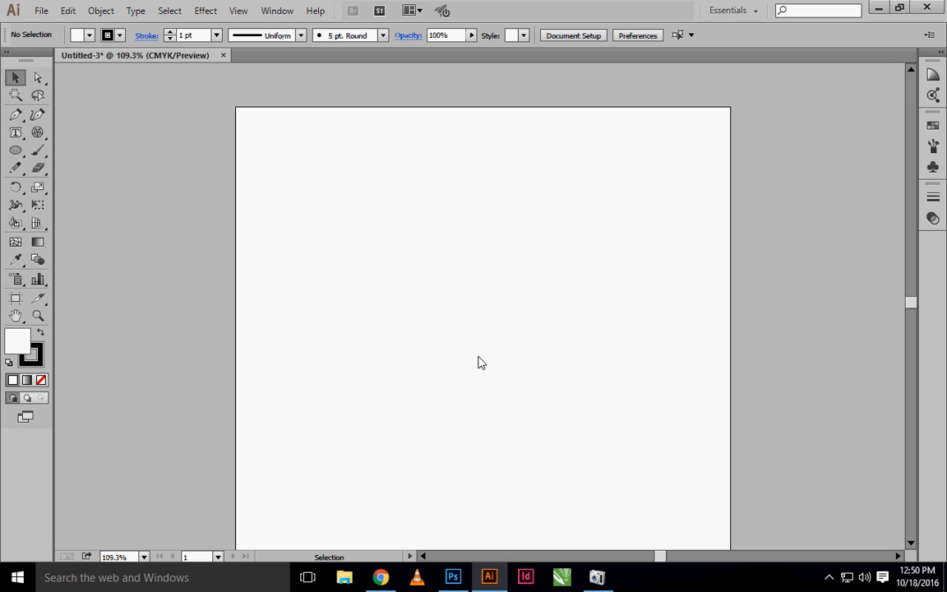
Step: Draw a large circle near the middle of the artboard with the Ellipse tool, then deselect it
{"action": "left_click_drag", "start_coordinate": [404, 461], "coordinate": [392, 442]}
{"action": "left_click_drag", "start_coordinate": [478, 373], "coordinate": [439, 365]}
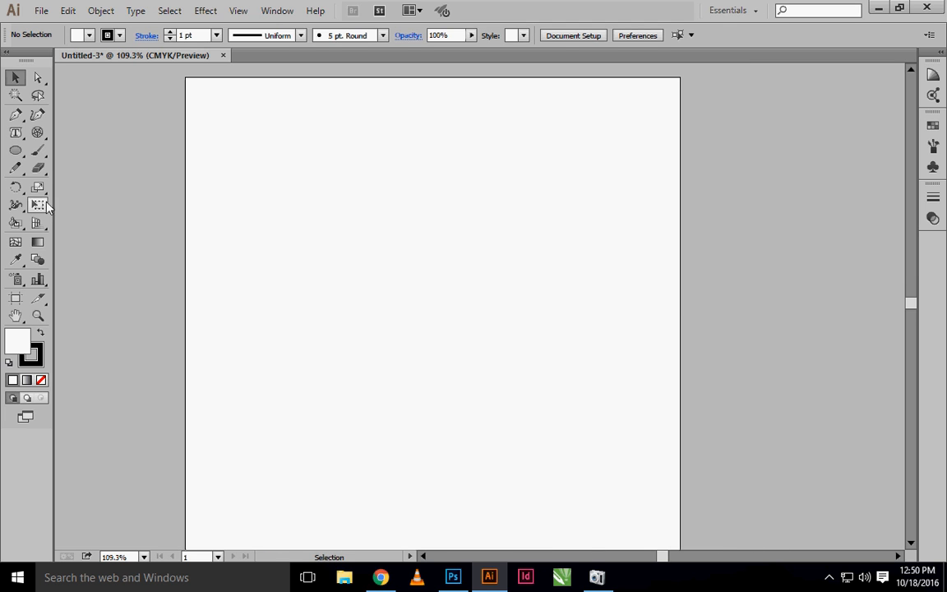
{"action": "left_click", "coordinate": [15, 151]}
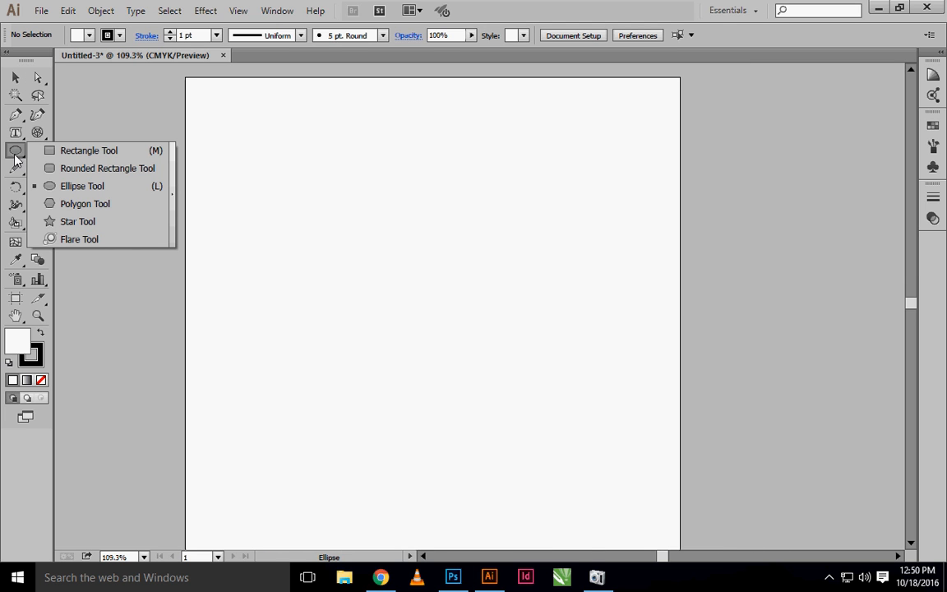
{"action": "left_click", "coordinate": [89, 191]}
{"action": "mouse_move", "coordinate": [395, 298]}
{"action": "left_mouse_down"}
{"action": "mouse_move", "coordinate": [368, 341]}
{"action": "mouse_move", "coordinate": [385, 308]}
{"action": "left_mouse_up"}
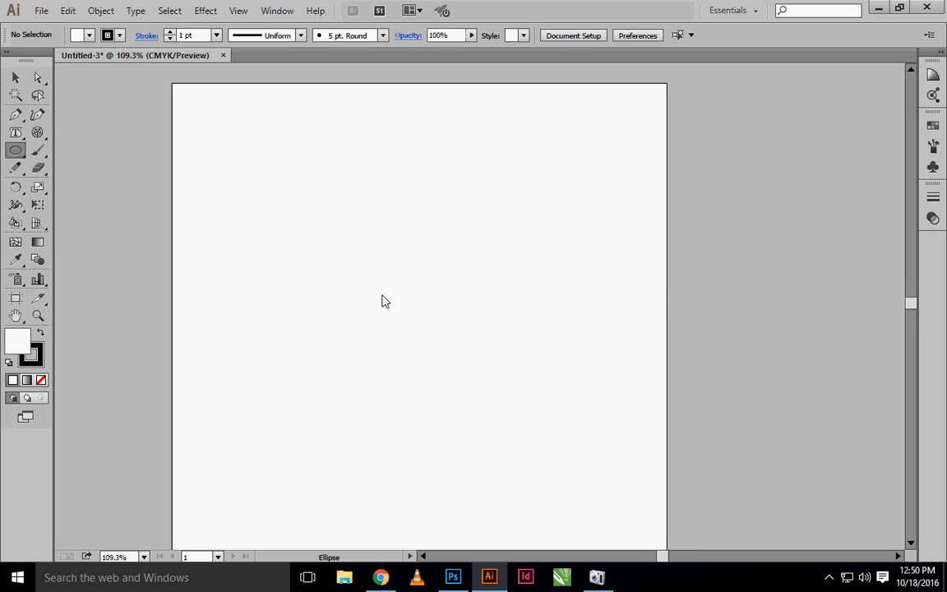
{"action": "mouse_move", "coordinate": [313, 217]}
{"action": "left_mouse_down"}
{"action": "mouse_move", "coordinate": [433, 393]}
{"action": "mouse_move", "coordinate": [450, 446]}
{"action": "mouse_move", "coordinate": [453, 421]}
{"action": "mouse_move", "coordinate": [420, 420]}
{"action": "left_mouse_up"}
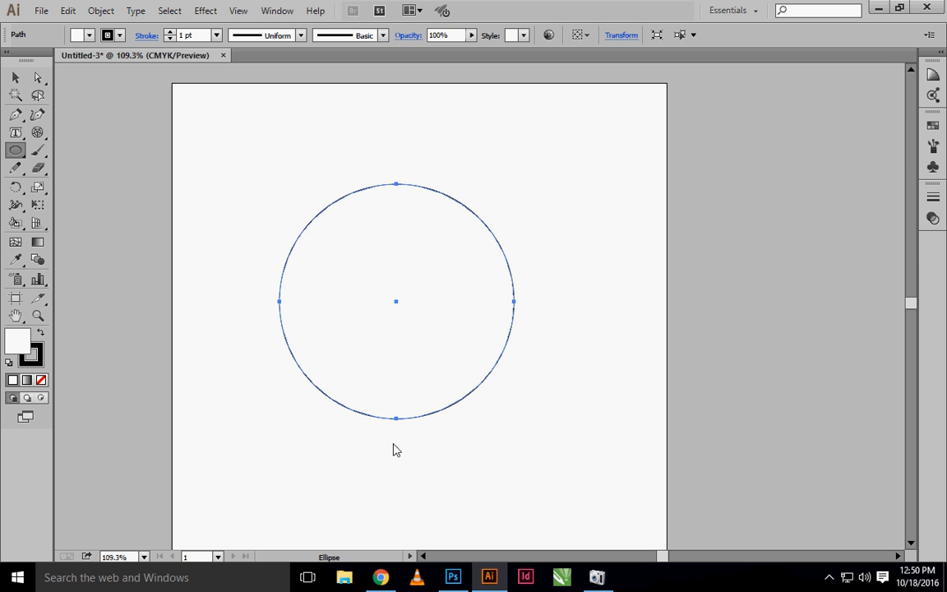
{"action": "left_click", "coordinate": [419, 434]}
{"action": "left_click", "coordinate": [492, 313]}
{"action": "left_click", "coordinate": [15, 78]}
{"action": "left_click", "coordinate": [189, 266]}
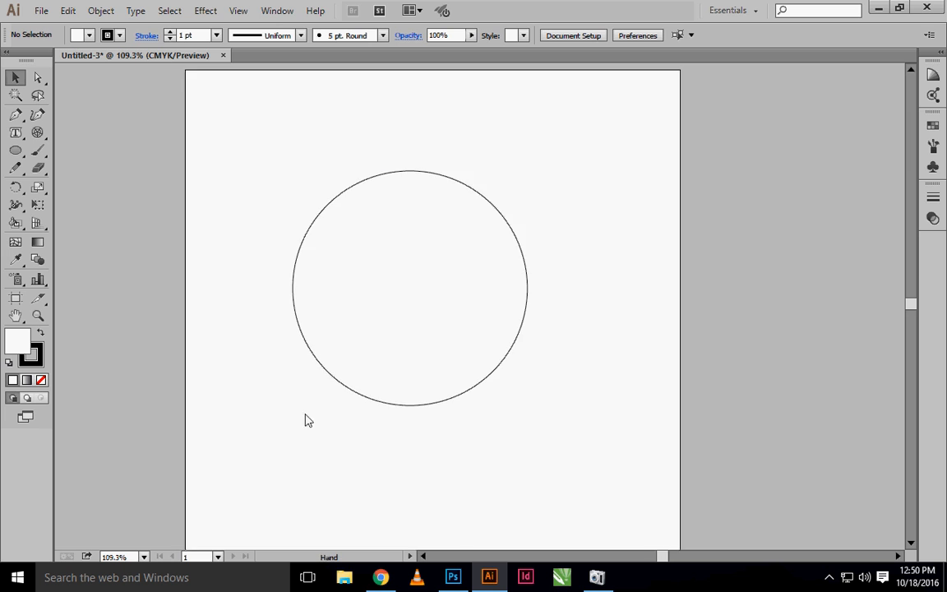
Step: Create a smaller concentric copy inside the circle by scaling a duplicate uniformly to about 73%
{"action": "left_click", "coordinate": [313, 385]}
{"action": "left_click", "coordinate": [289, 452]}
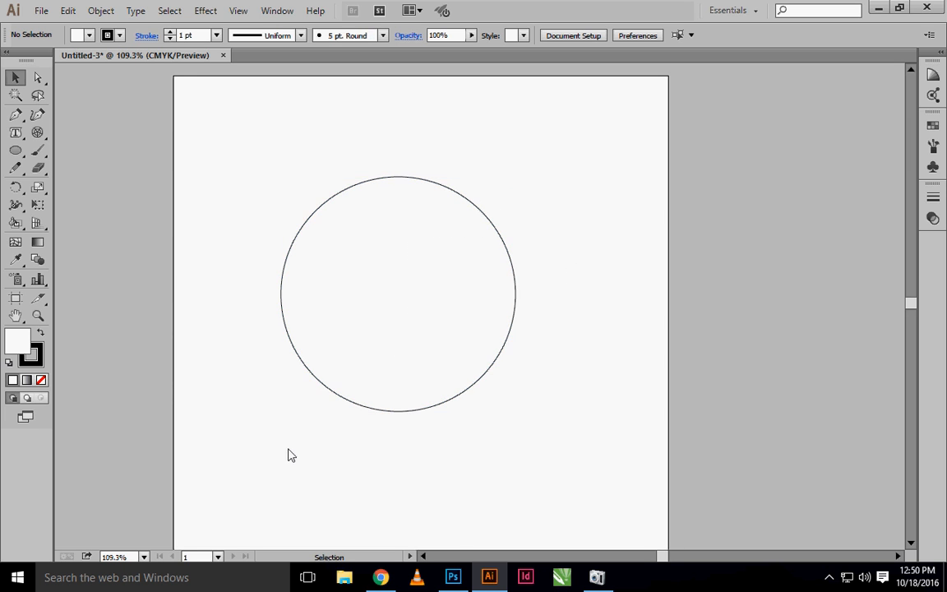
{"action": "left_click_drag", "start_coordinate": [289, 452], "coordinate": [319, 466]}
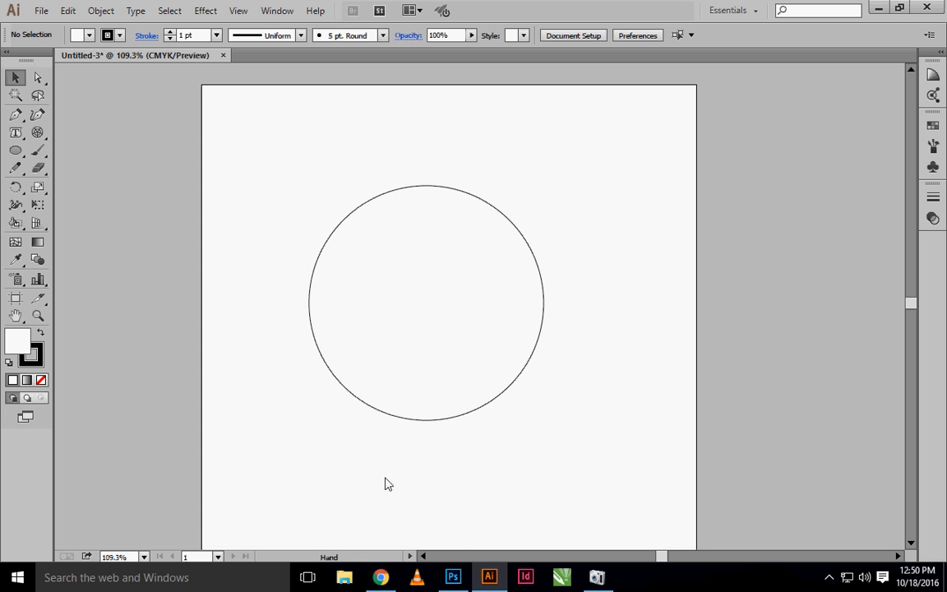
{"action": "left_click_drag", "start_coordinate": [386, 484], "coordinate": [363, 483]}
{"action": "left_click_drag", "start_coordinate": [573, 206], "coordinate": [425, 313]}
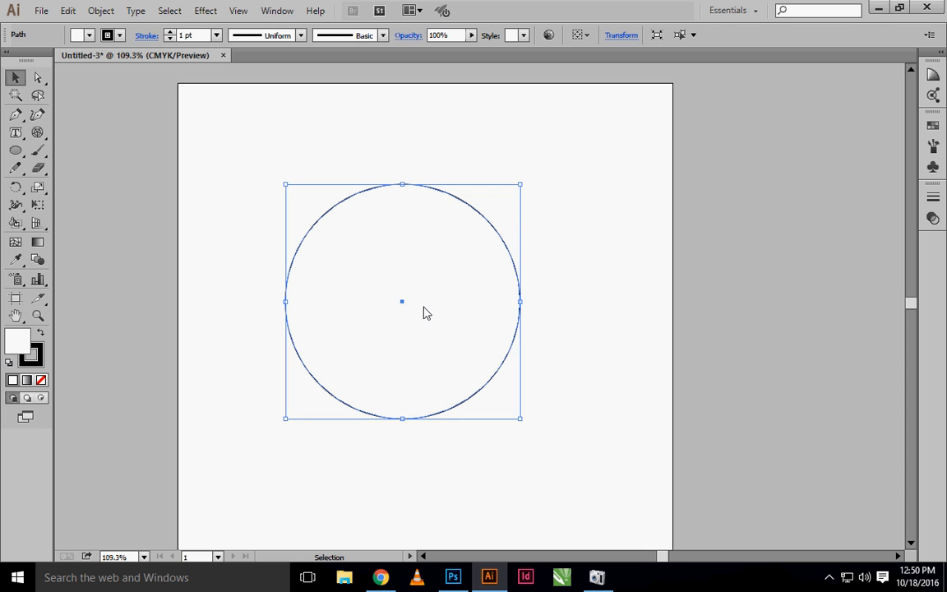
{"action": "left_click", "coordinate": [16, 188]}
{"action": "left_click_drag", "start_coordinate": [16, 188], "coordinate": [109, 194]}
{"action": "left_click", "coordinate": [37, 188]}
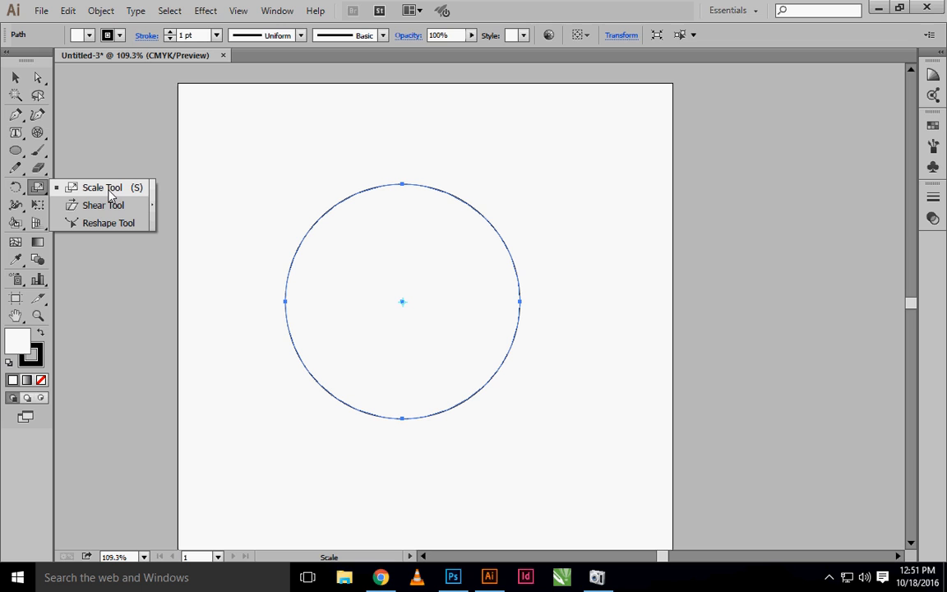
{"action": "left_click_drag", "start_coordinate": [109, 194], "coordinate": [96, 194]}
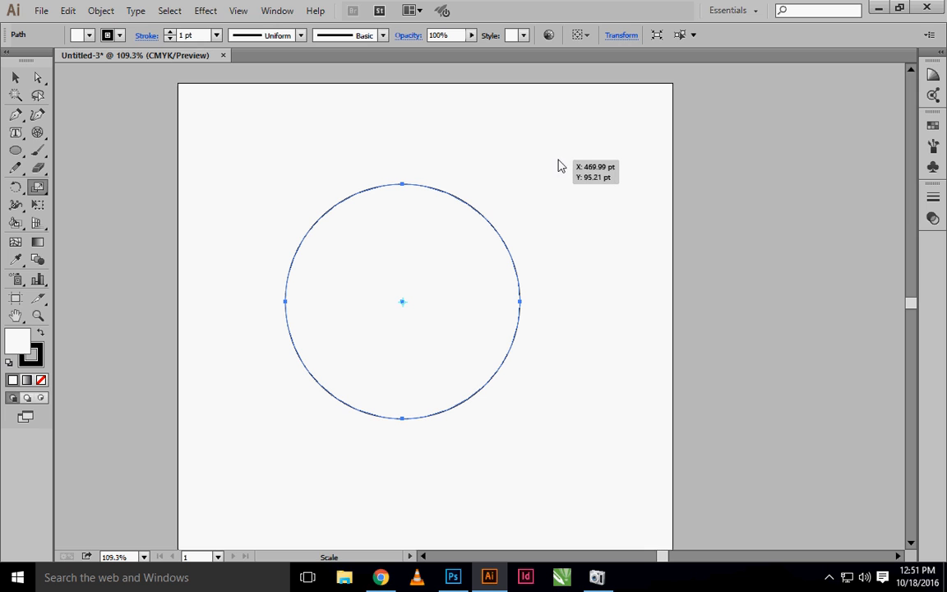
{"action": "left_click_drag", "start_coordinate": [558, 162], "coordinate": [517, 200]}
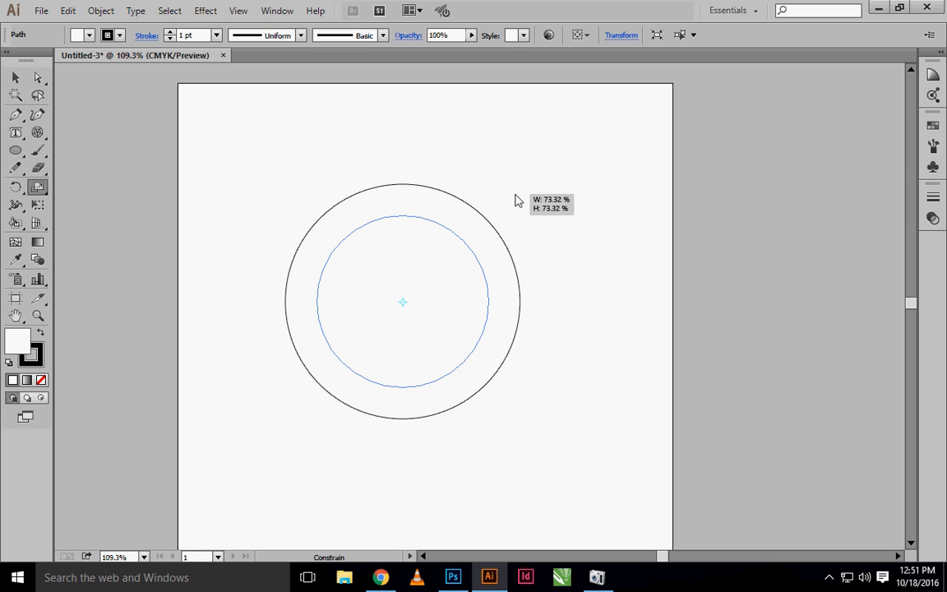
{"action": "left_click_drag", "start_coordinate": [516, 200], "coordinate": [516, 200]}
{"action": "key", "text": "alt"}
{"action": "left_click_drag", "start_coordinate": [516, 200], "coordinate": [516, 202]}
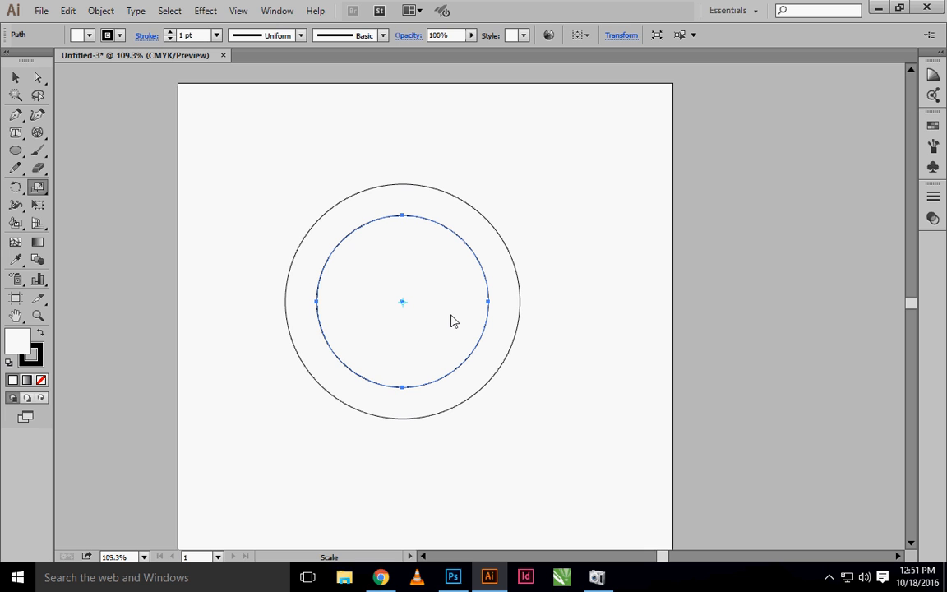
{"action": "left_click", "coordinate": [15, 78]}
{"action": "left_click", "coordinate": [162, 244]}
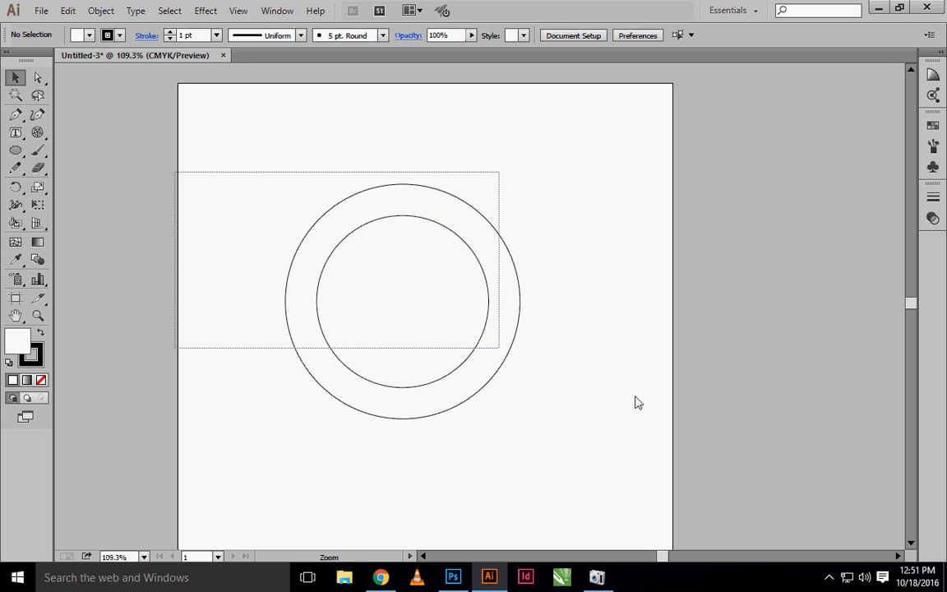
Step: Select both concentric circles and copy them to the clipboard
{"action": "left_click_drag", "start_coordinate": [161, 154], "coordinate": [646, 389]}
{"action": "left_click_drag", "start_coordinate": [672, 423], "coordinate": [680, 421]}
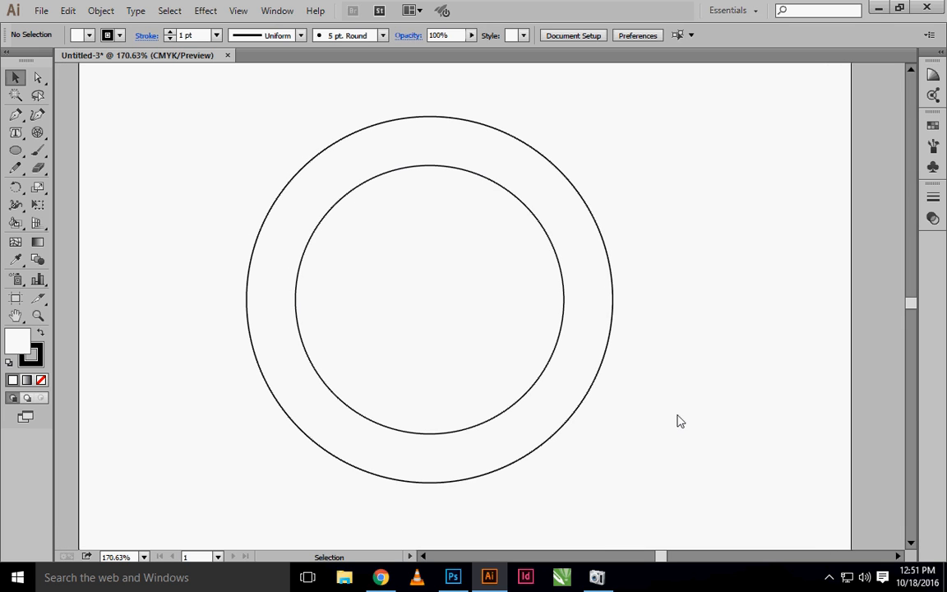
{"action": "left_click_drag", "start_coordinate": [678, 415], "coordinate": [658, 418]}
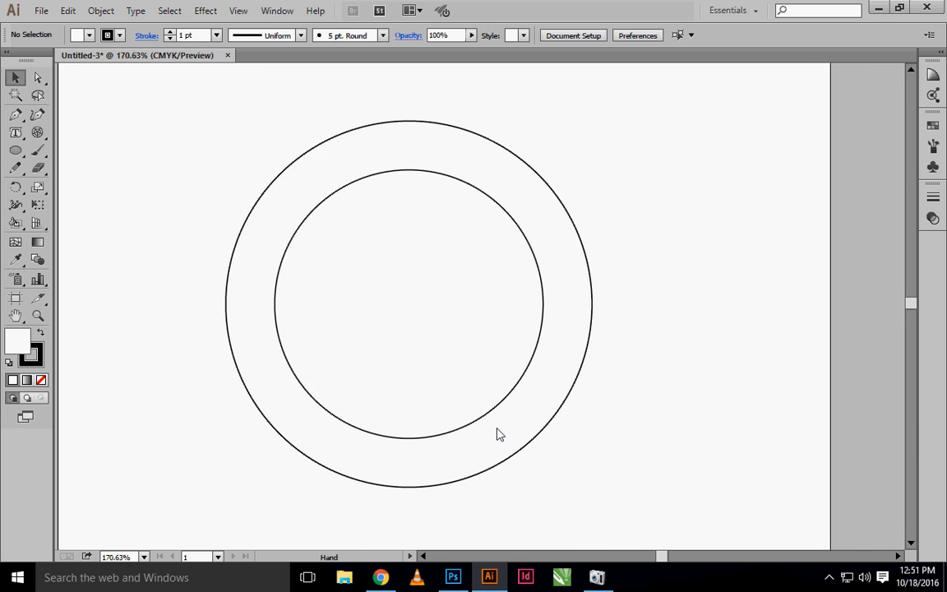
{"action": "left_click_drag", "start_coordinate": [645, 251], "coordinate": [476, 342]}
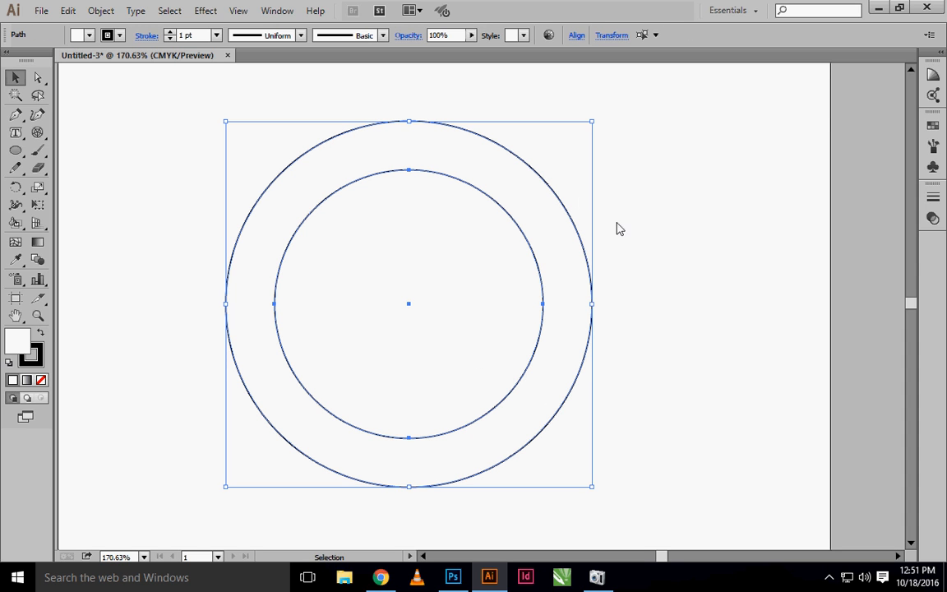
{"action": "left_click", "coordinate": [612, 36]}
{"action": "left_click", "coordinate": [195, 235]}
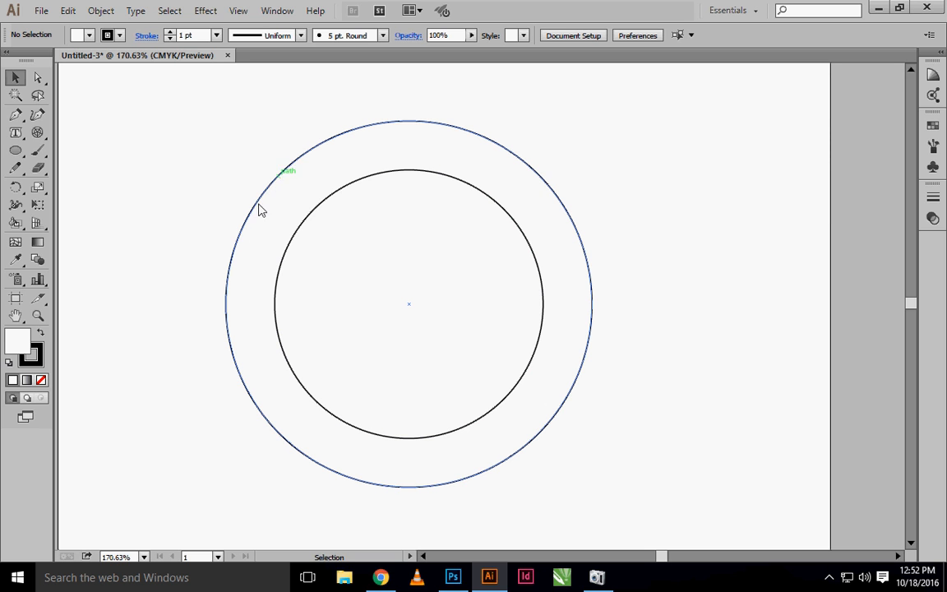
{"action": "key", "text": "space"}
{"action": "left_click_drag", "start_coordinate": [196, 341], "coordinate": [190, 332]}
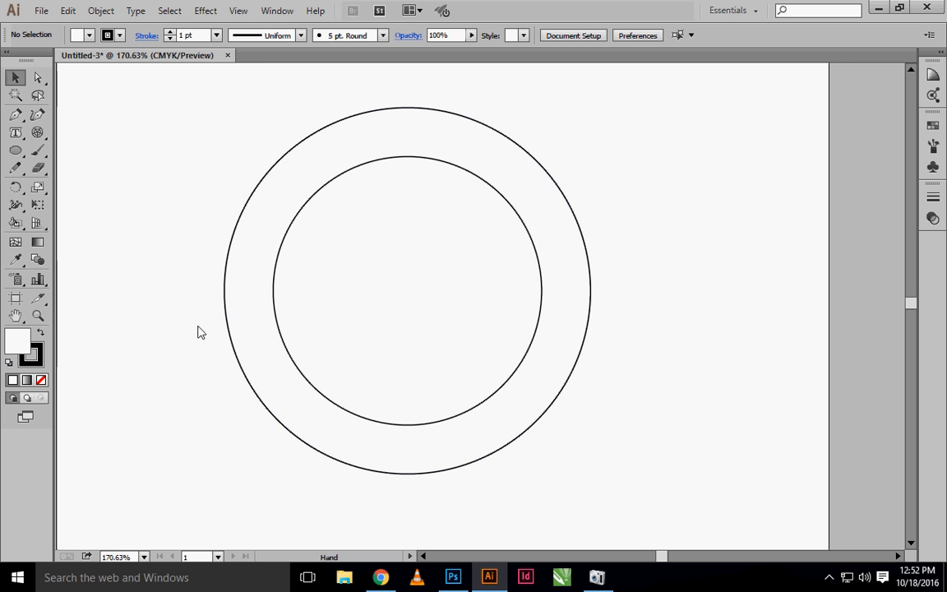
{"action": "left_click_drag", "start_coordinate": [178, 221], "coordinate": [363, 322]}
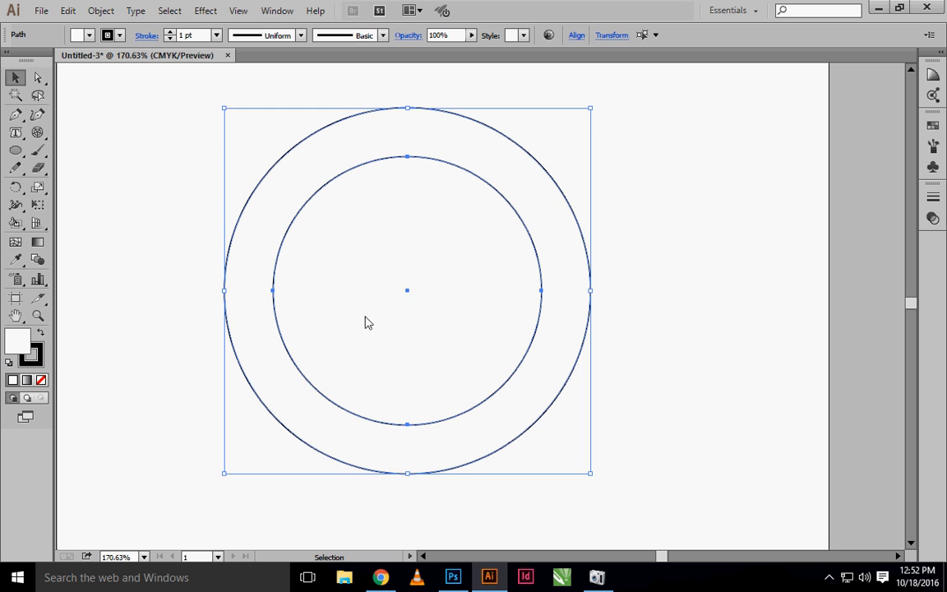
{"action": "left_click", "coordinate": [69, 11]}
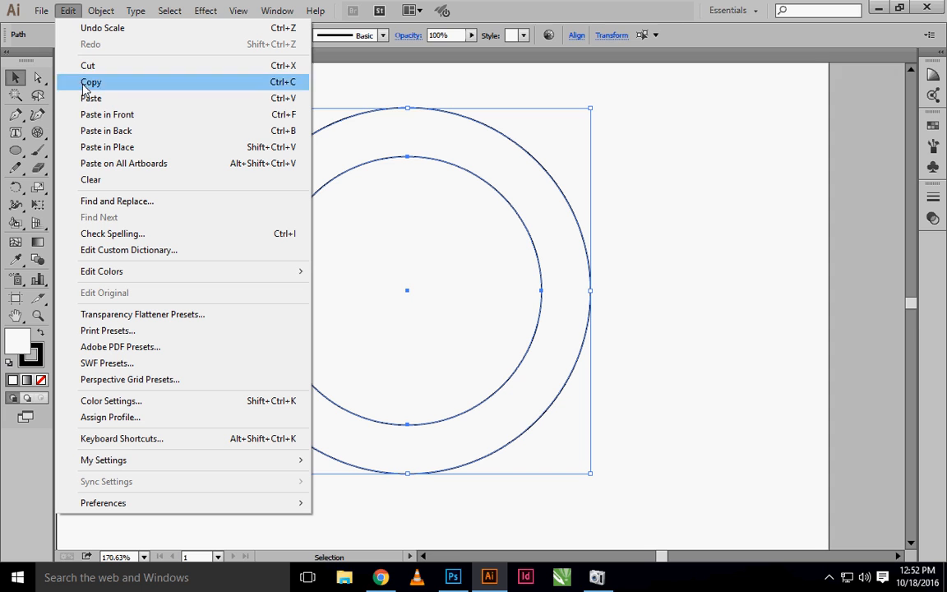
{"action": "left_click", "coordinate": [285, 84]}
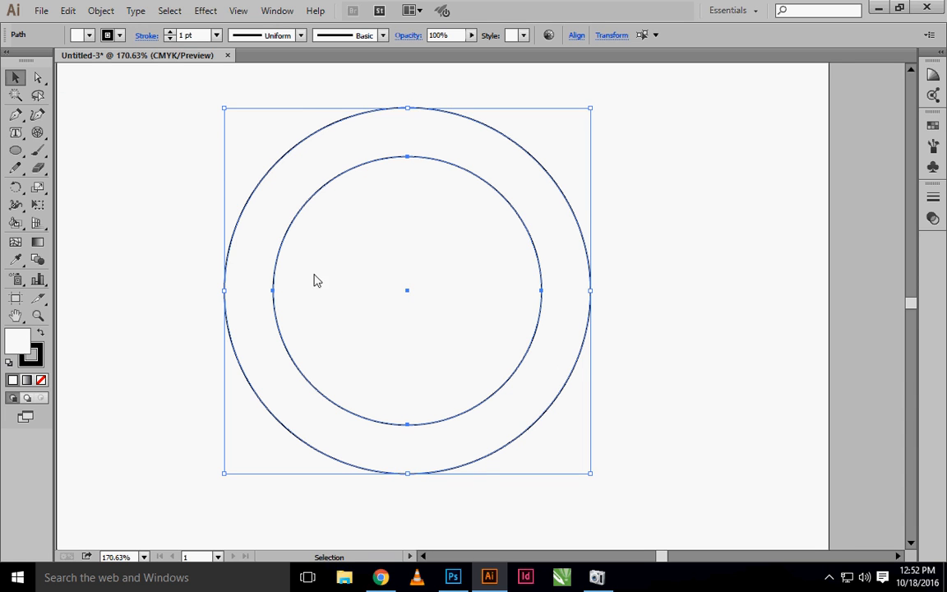
Step: Add the text "THE GRPAHIC DESIGN CLASSES" along the outer circle with the Type on a Path tool, starting near the circle's top
{"action": "left_click_drag", "start_coordinate": [315, 275], "coordinate": [313, 300]}
{"action": "left_click", "coordinate": [166, 287]}
{"action": "left_click_drag", "start_coordinate": [241, 182], "coordinate": [271, 220]}
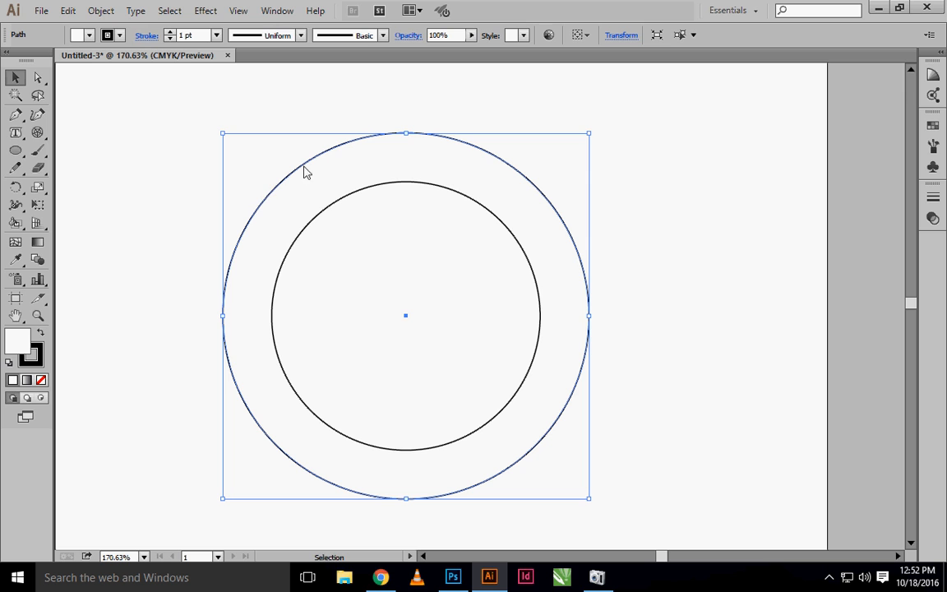
{"action": "left_click", "coordinate": [16, 133]}
{"action": "left_click", "coordinate": [70, 132]}
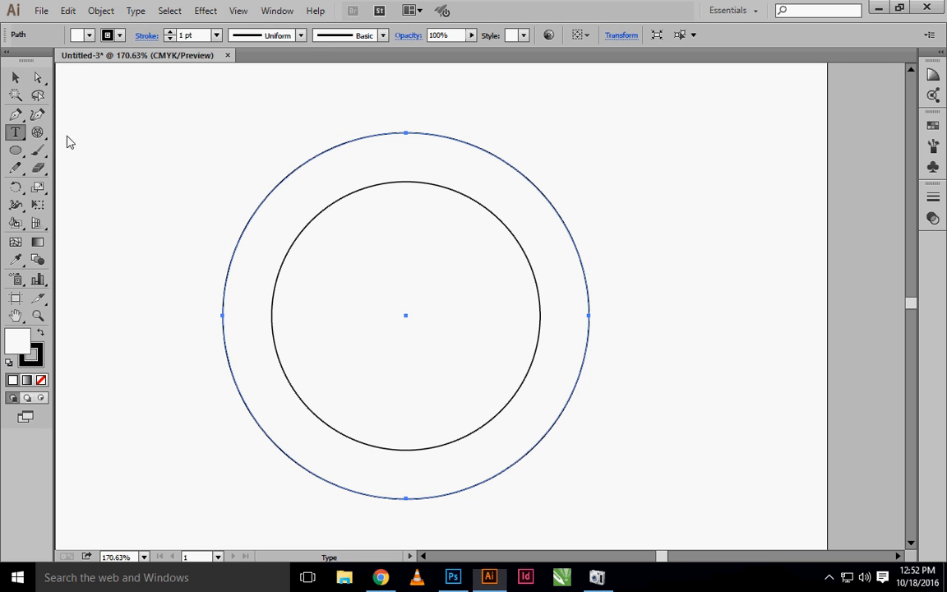
{"action": "left_click", "coordinate": [16, 133]}
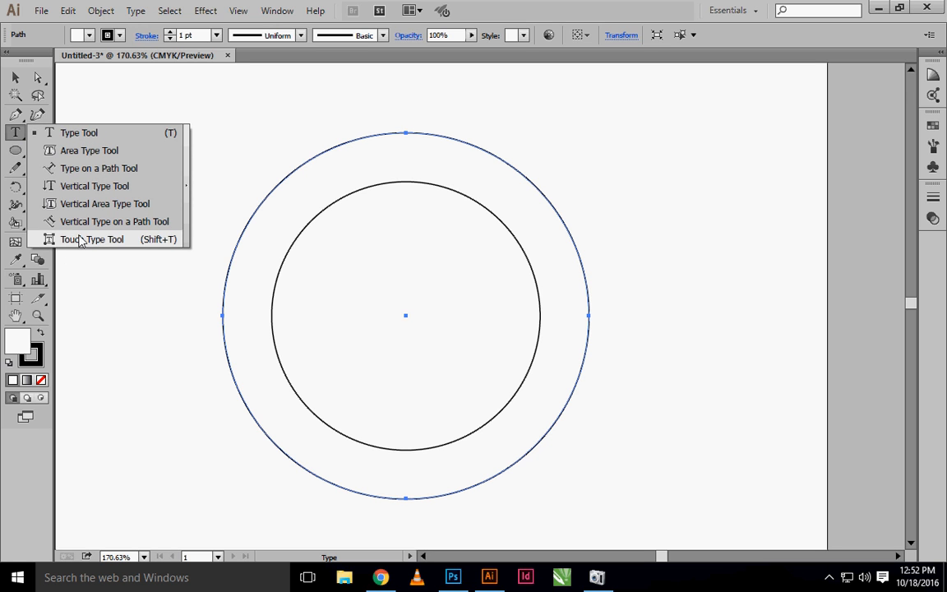
{"action": "left_click", "coordinate": [86, 168]}
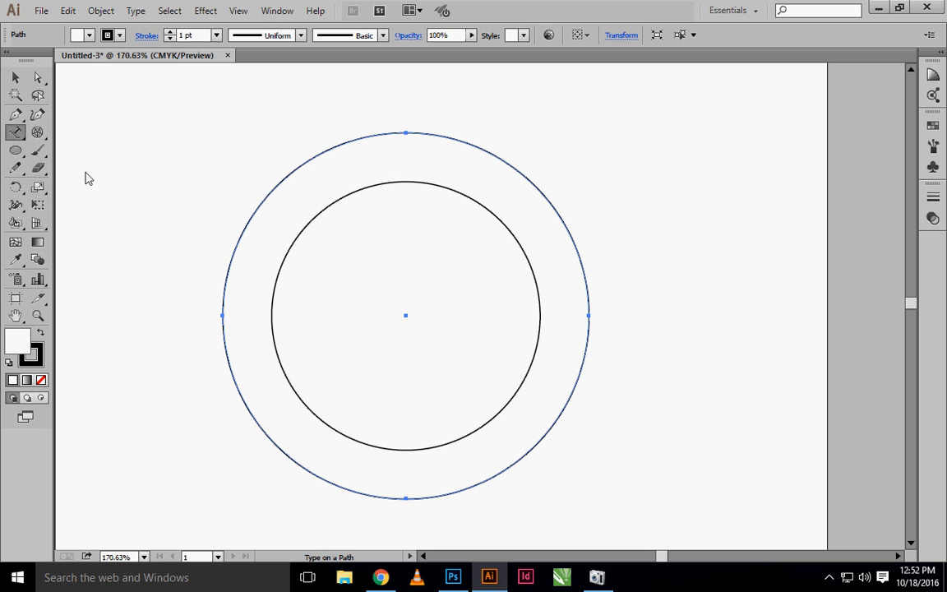
{"action": "left_click", "coordinate": [349, 145]}
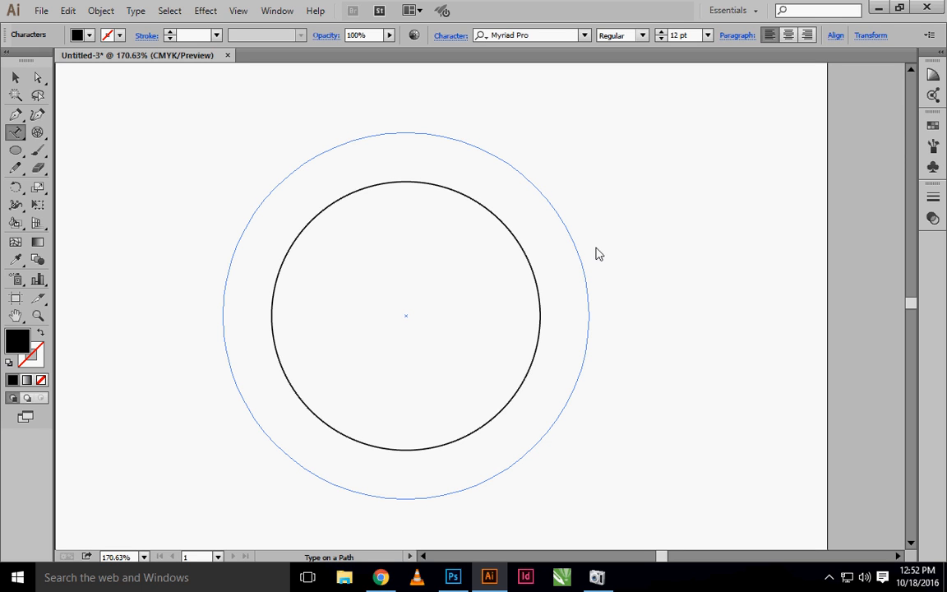
{"action": "type", "text": "THE GRPAHIC"}
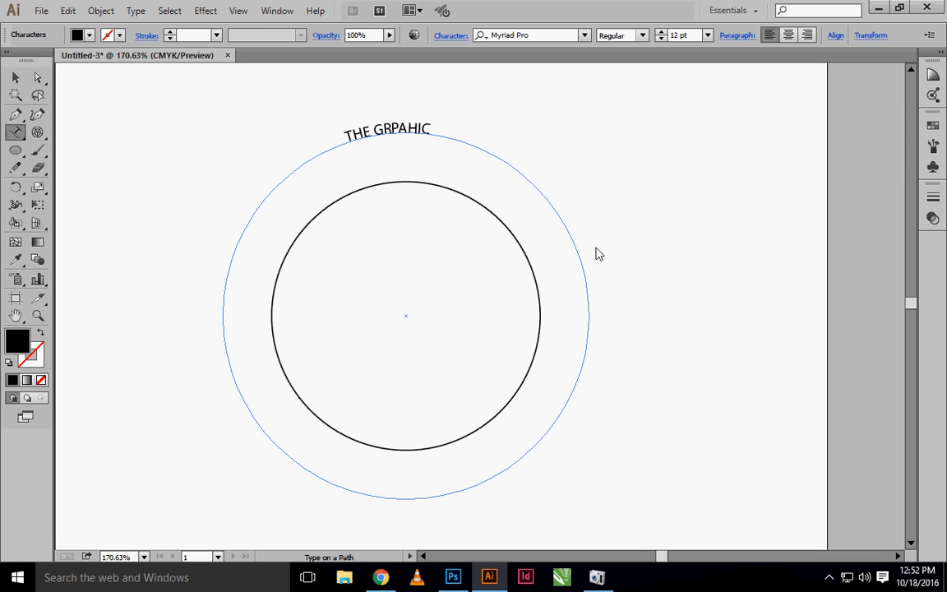
{"action": "type", "text": " DESIGN CLASSES"}
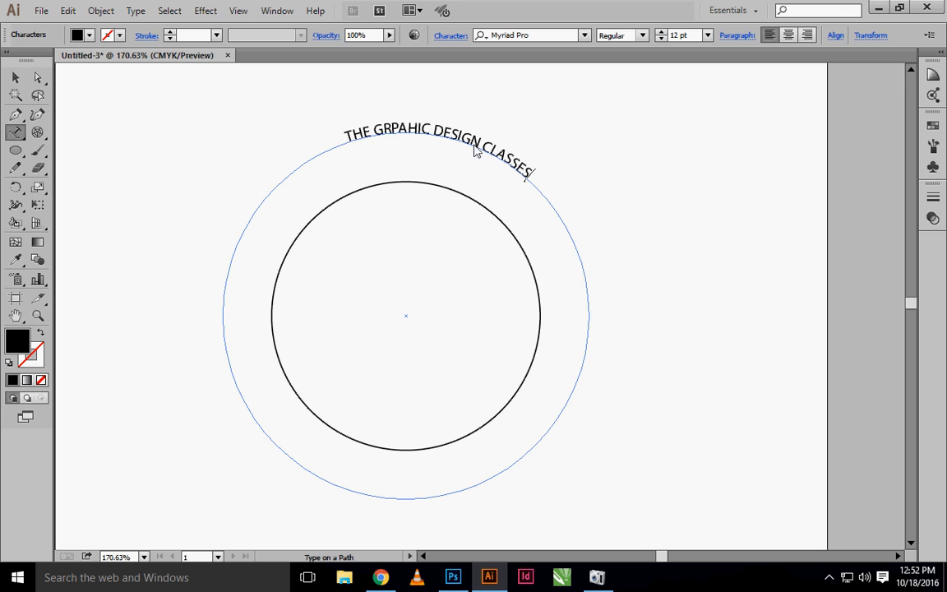
Step: Select all the text on the outer circle and set its font size to 18 pt
{"action": "key", "text": "ctrl+a"}
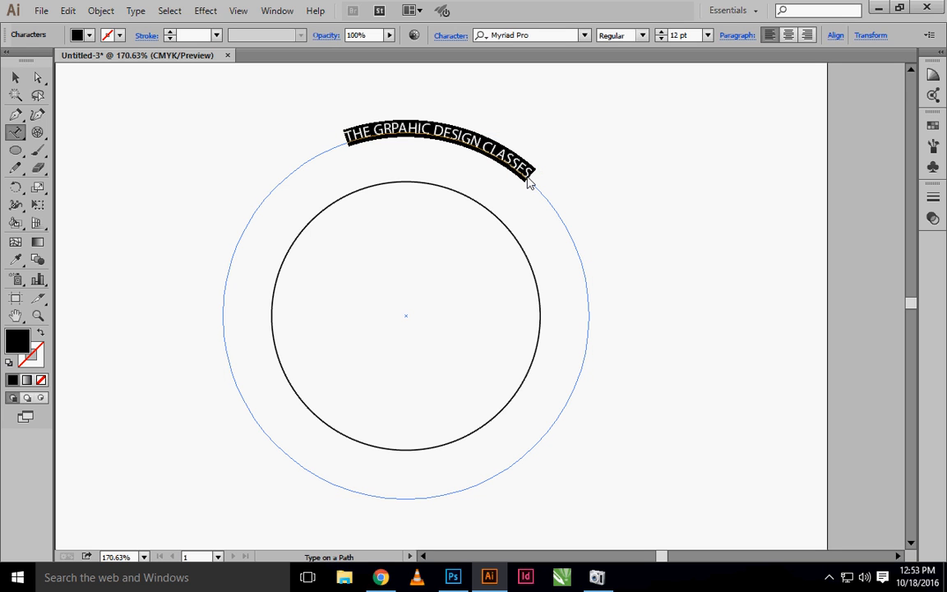
{"action": "left_click", "coordinate": [426, 143]}
{"action": "key", "text": "ctrl+a"}
{"action": "left_click", "coordinate": [707, 35]}
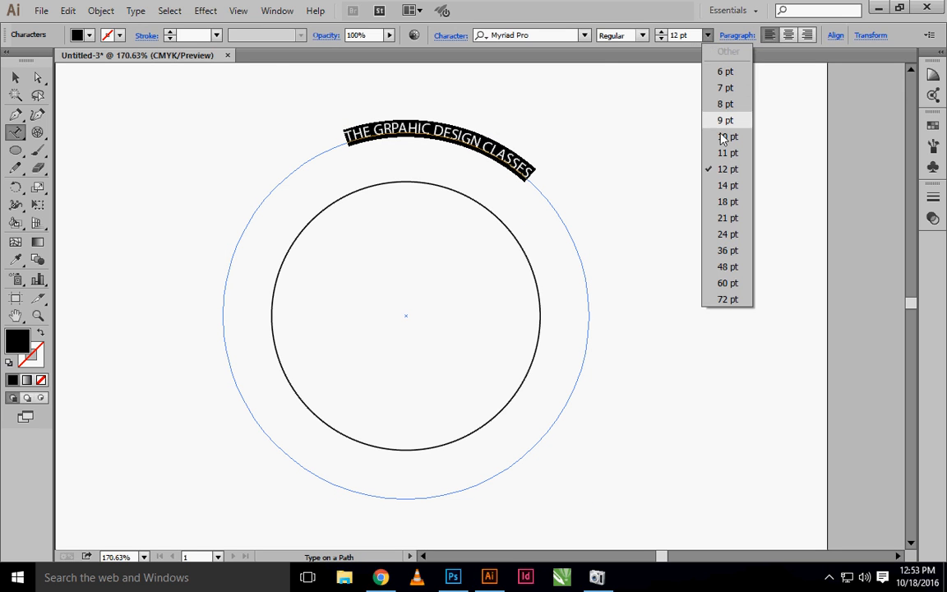
{"action": "left_click", "coordinate": [727, 201]}
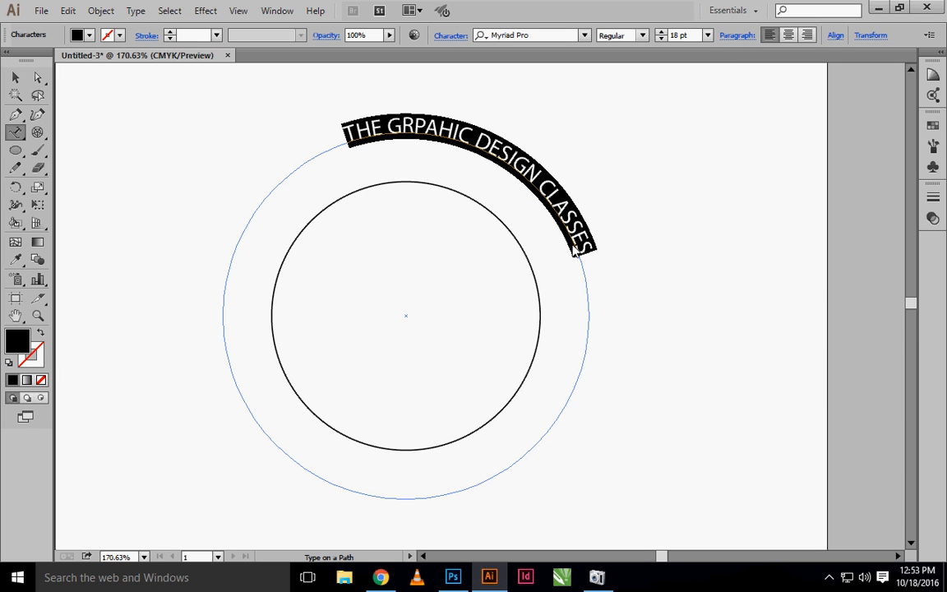
Step: Enlarge the selected circular text in increments up to 46 pt
{"action": "key", "text": "ctrl"}
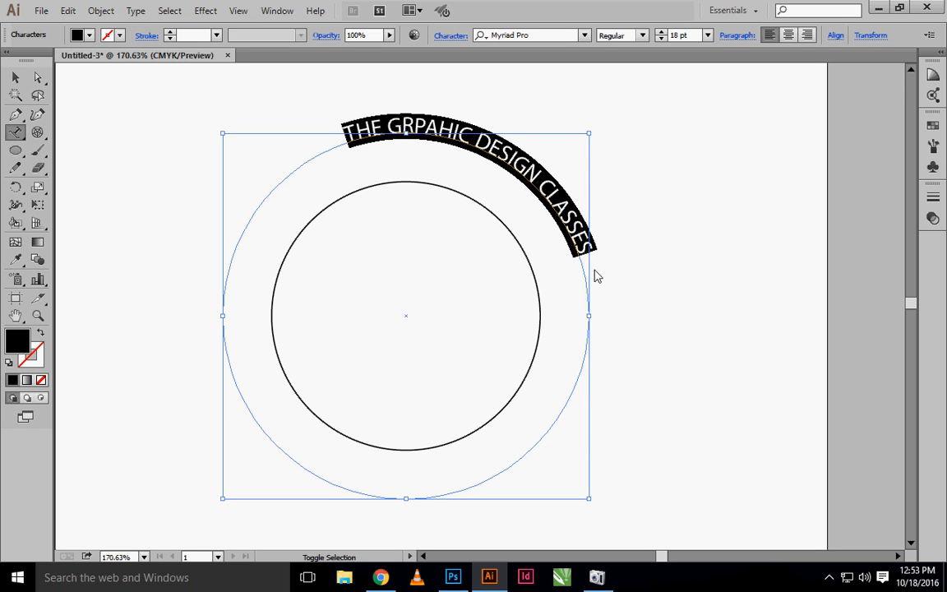
{"action": "key", "text": "ctrl+shift+period"}
{"action": "key", "text": "ctrl+shift+period"}
{"action": "key", "text": "ctrl+shift+period"}
{"action": "key", "text": "ctrl+shift+period"}
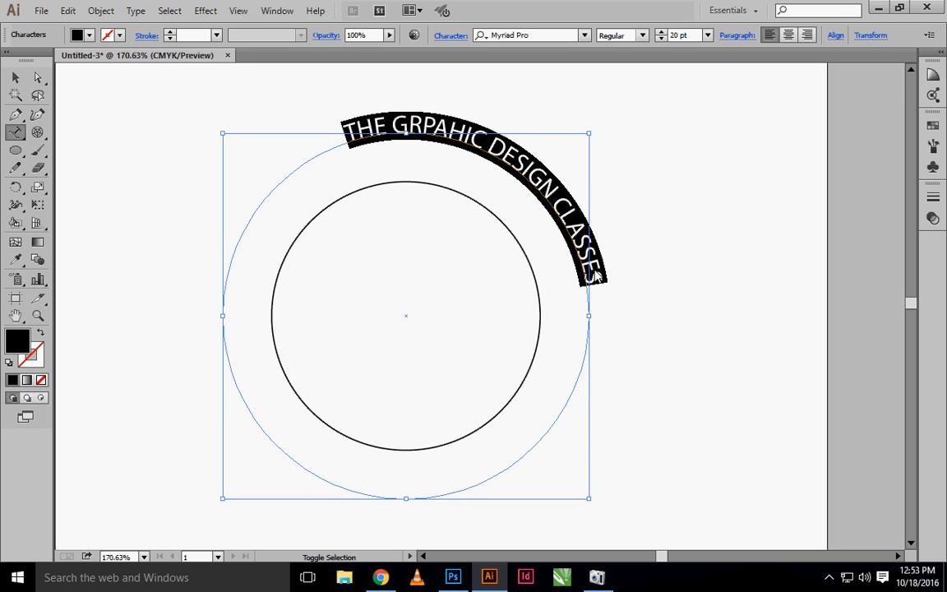
{"action": "key", "text": "ctrl+shift+period"}
{"action": "key", "text": "ctrl+shift+period"}
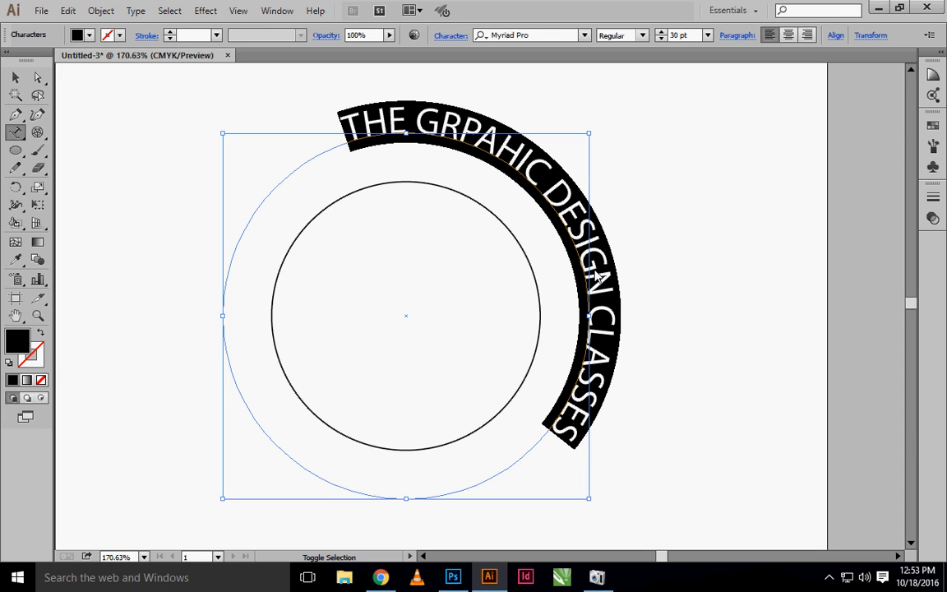
{"action": "key", "text": "ctrl+shift+period"}
{"action": "key", "text": "ctrl+shift+period"}
{"action": "key", "text": "ctrl+shift+period"}
{"action": "key", "text": "ctrl+shift+period"}
{"action": "key", "text": "ctrl+shift+period"}
{"action": "key", "text": "ctrl+shift+period"}
{"action": "key", "text": "ctrl+shift+period"}
{"action": "key", "text": "ctrl+shift+period"}
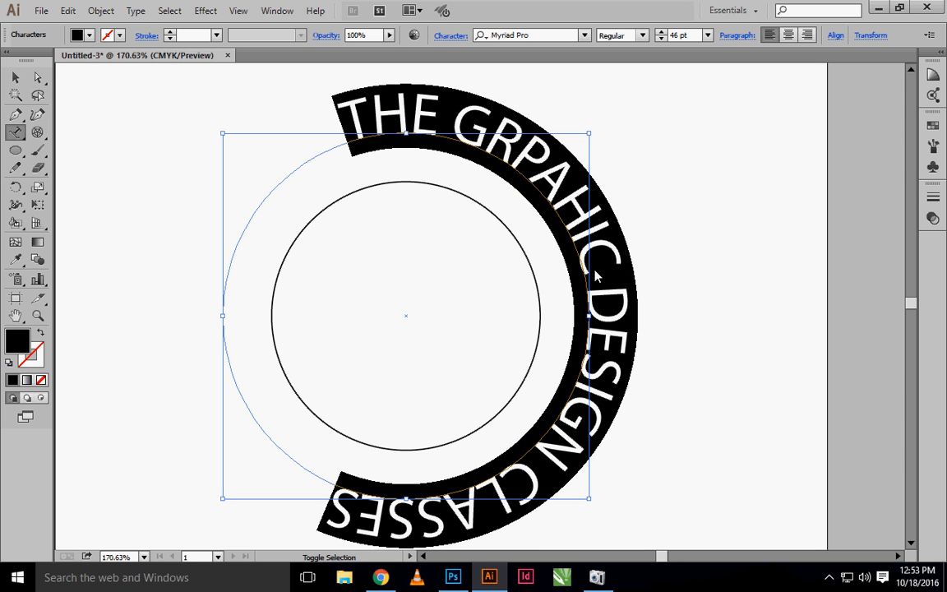
Step: Reduce the selected text on the outer circle in increments to 26 pt
{"action": "key", "text": "ctrl+shift+comma"}
{"action": "key", "text": "ctrl+shift+comma"}
{"action": "key", "text": "ctrl+shift+comma"}
{"action": "key", "text": "ctrl+shift+comma"}
{"action": "key", "text": "ctrl+shift+comma"}
{"action": "key", "text": "ctrl+shift+comma"}
{"action": "key", "text": "ctrl+shift+comma"}
{"action": "key", "text": "ctrl+shift+comma"}
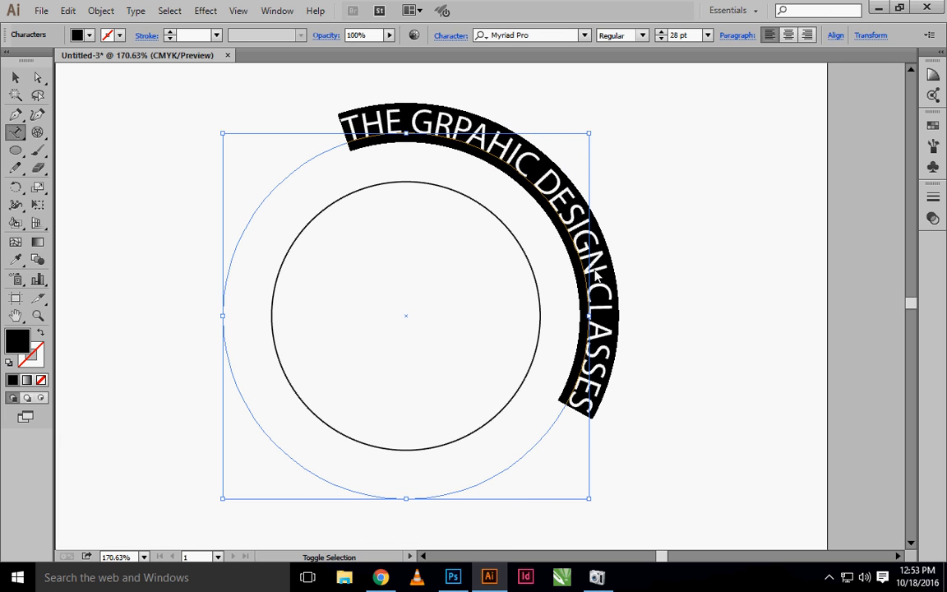
{"action": "key", "text": "ctrl+shift+comma"}
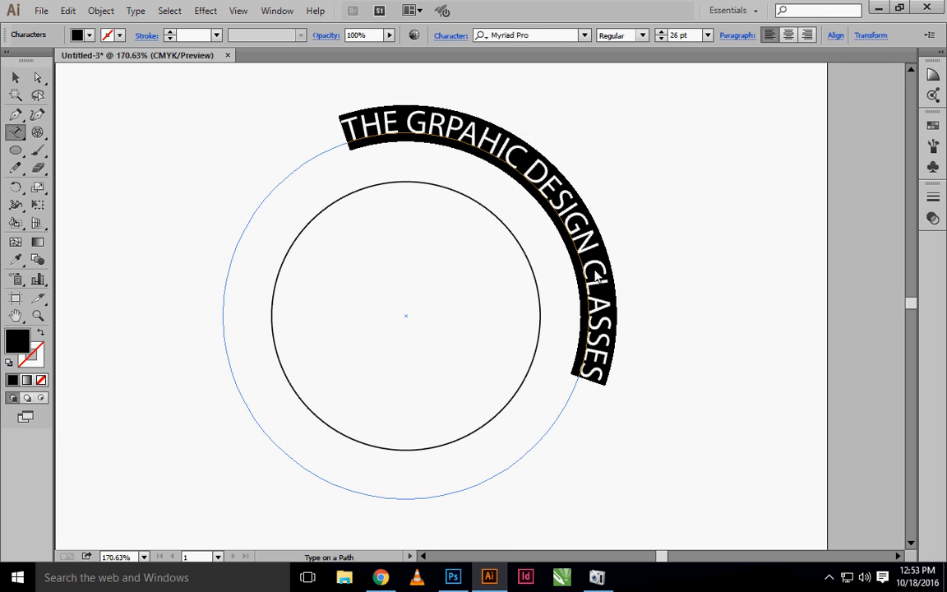
Step: Place the cursor in the circular text and reselect the whole phrase
{"action": "left_click", "coordinate": [383, 137]}
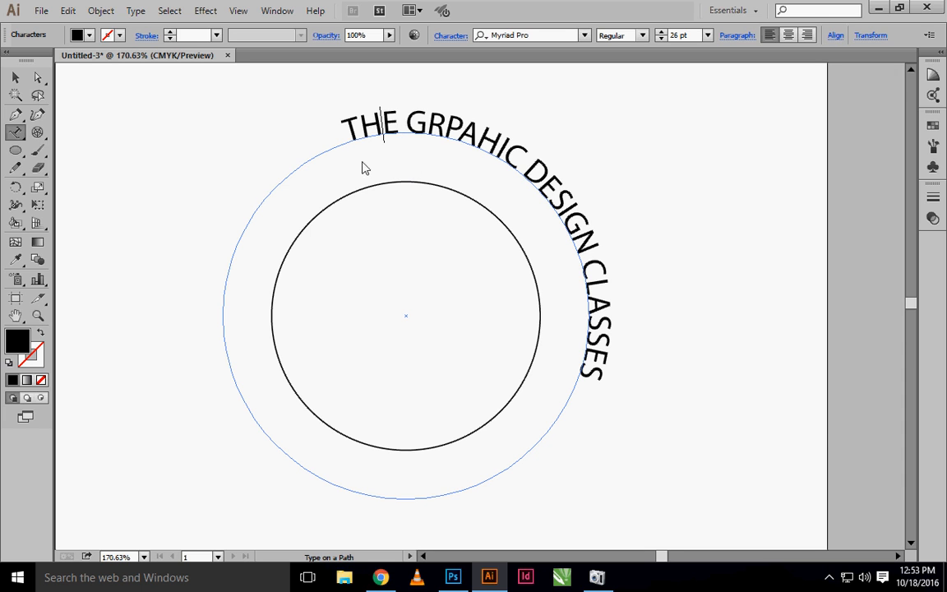
{"action": "key", "text": "Escape"}
{"action": "left_click", "coordinate": [403, 134]}
{"action": "left_click_drag", "start_coordinate": [338, 129], "coordinate": [593, 390]}
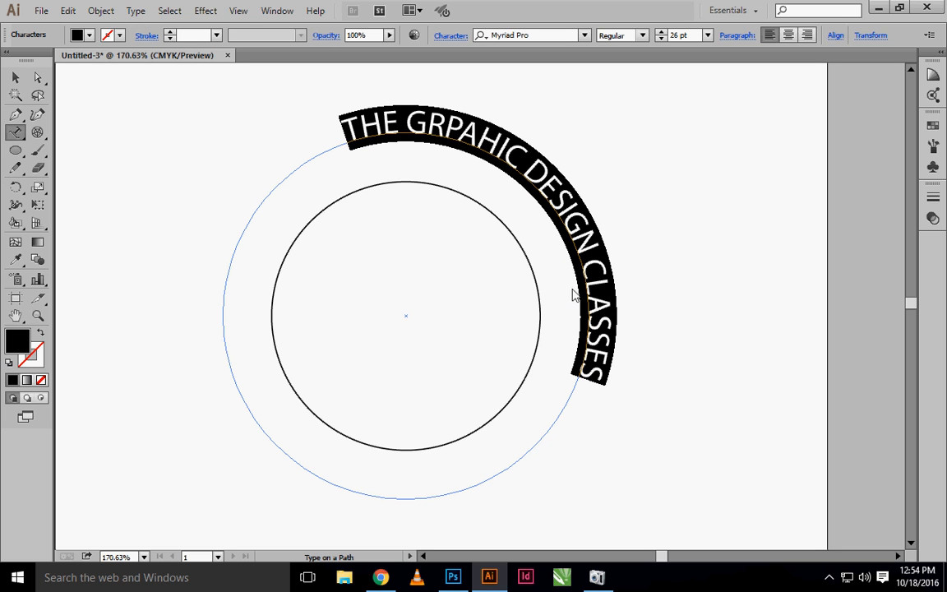
{"action": "left_click", "coordinate": [424, 146]}
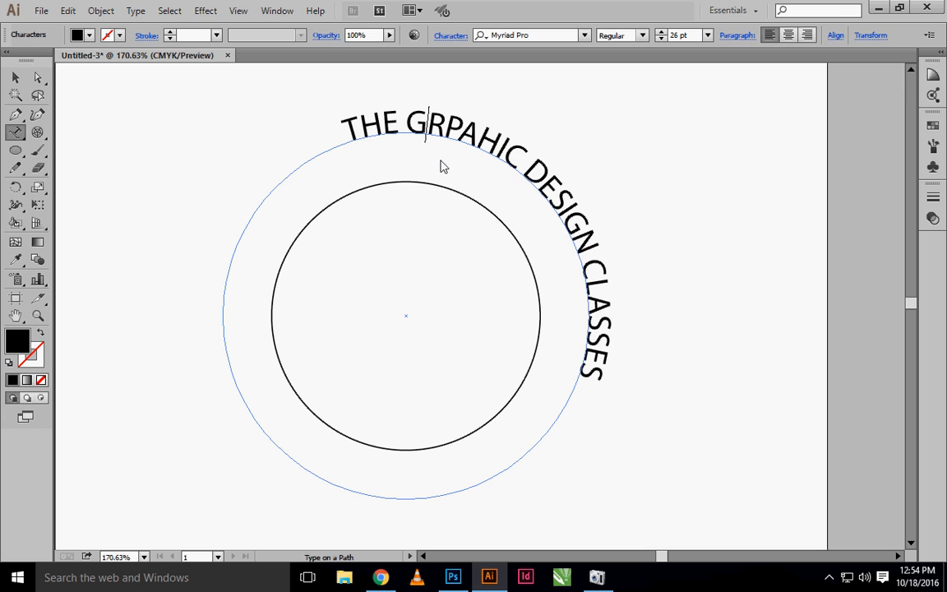
{"action": "key", "text": "ctrl+a"}
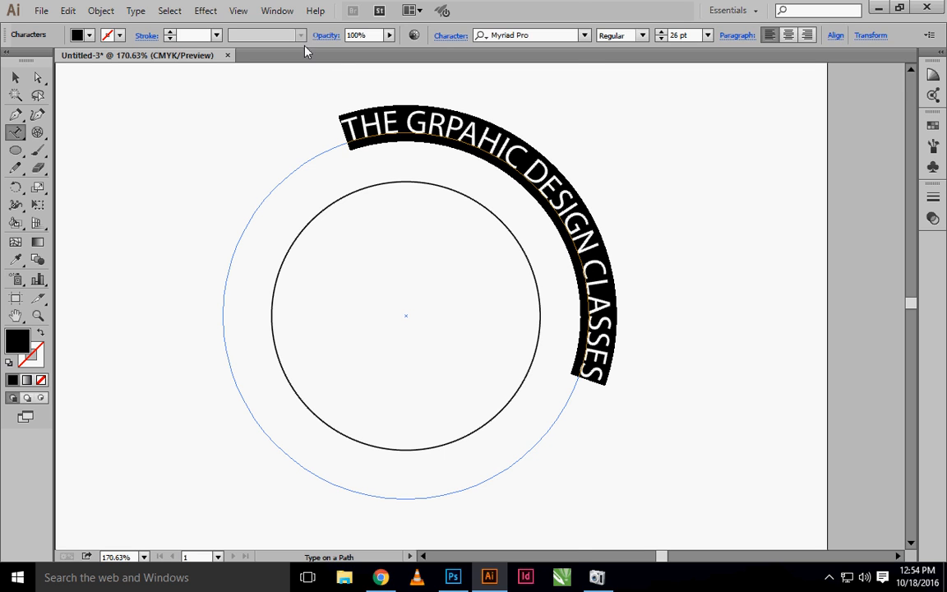
Step: Open the Character panel, show its full options and place it beside the artwork clear of the circular text
{"action": "left_click", "coordinate": [275, 11]}
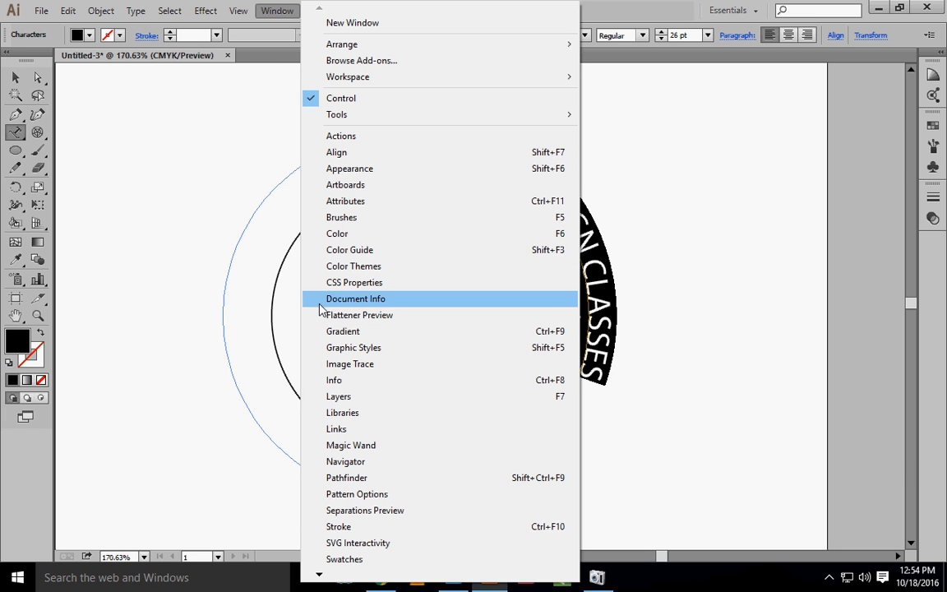
{"action": "mouse_move", "coordinate": [319, 575]}
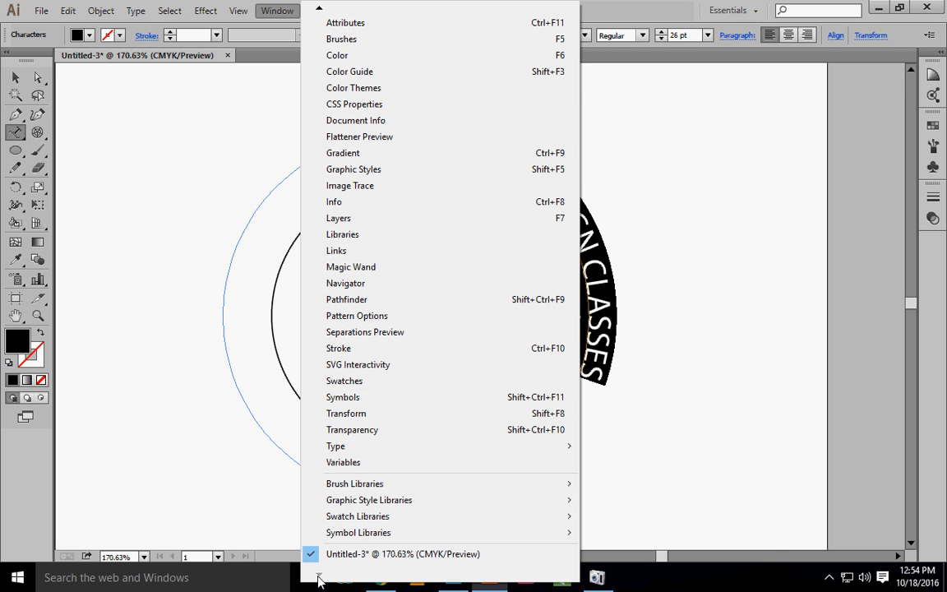
{"action": "mouse_move", "coordinate": [342, 450]}
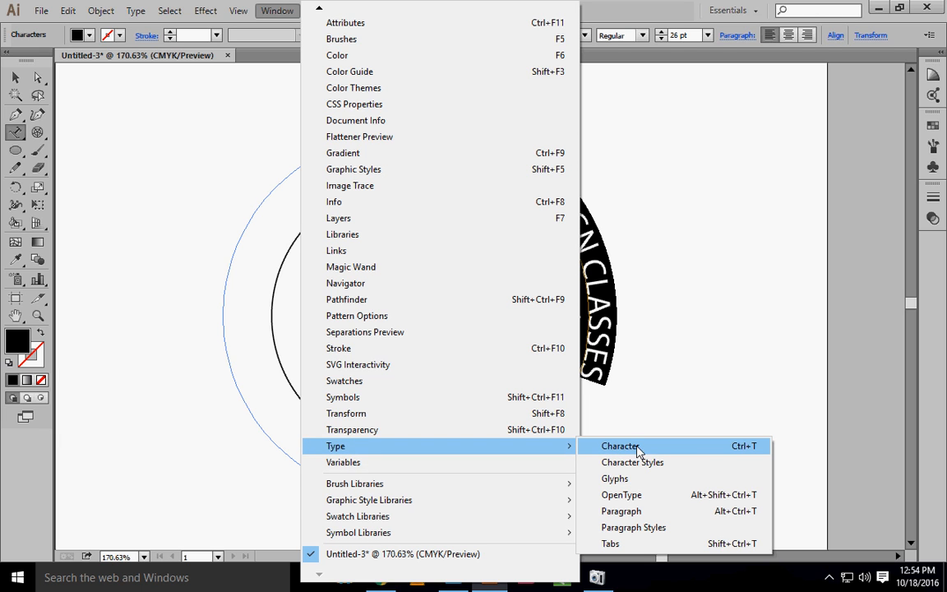
{"action": "left_click", "coordinate": [708, 449]}
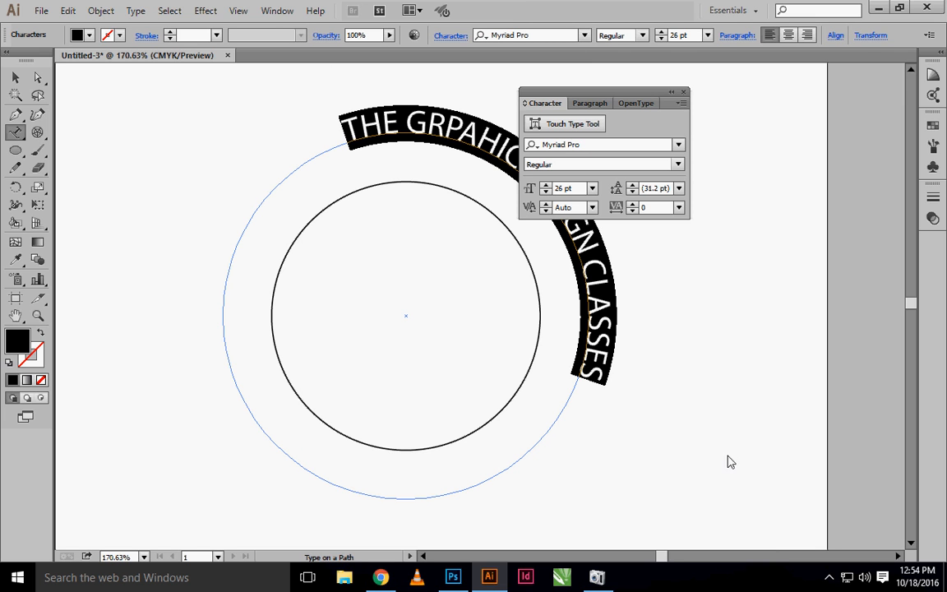
{"action": "left_click_drag", "start_coordinate": [567, 99], "coordinate": [658, 114]}
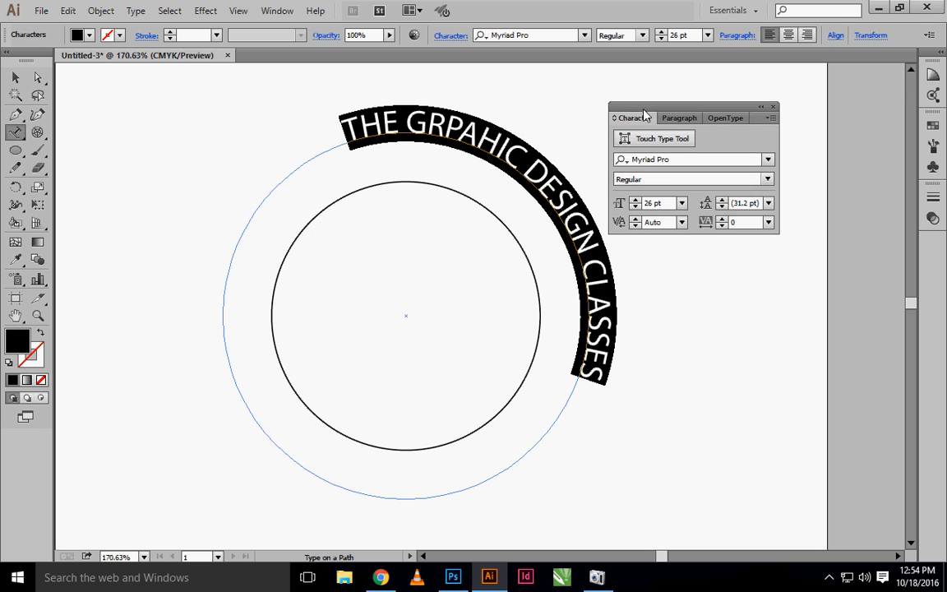
{"action": "left_click", "coordinate": [771, 118]}
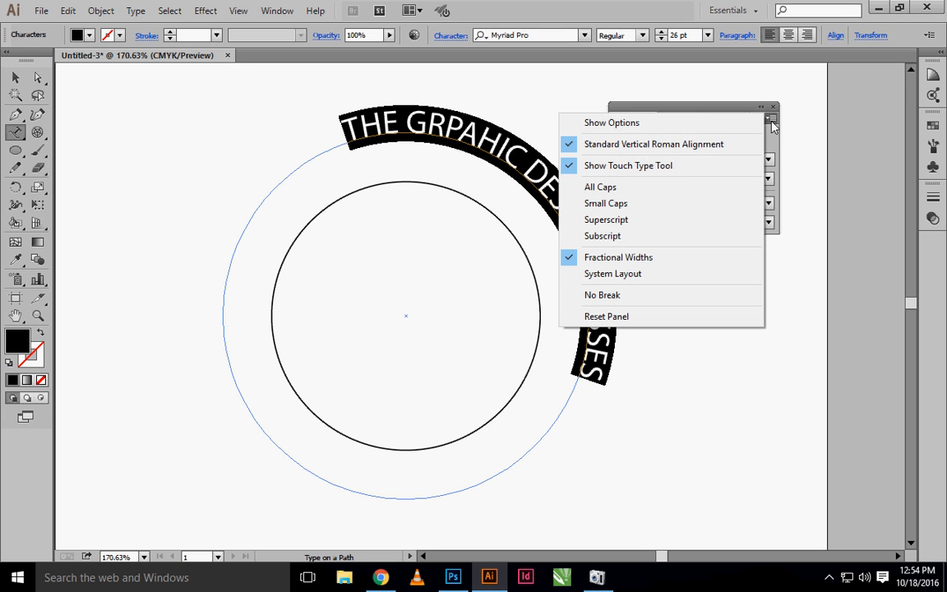
{"action": "left_click", "coordinate": [619, 127]}
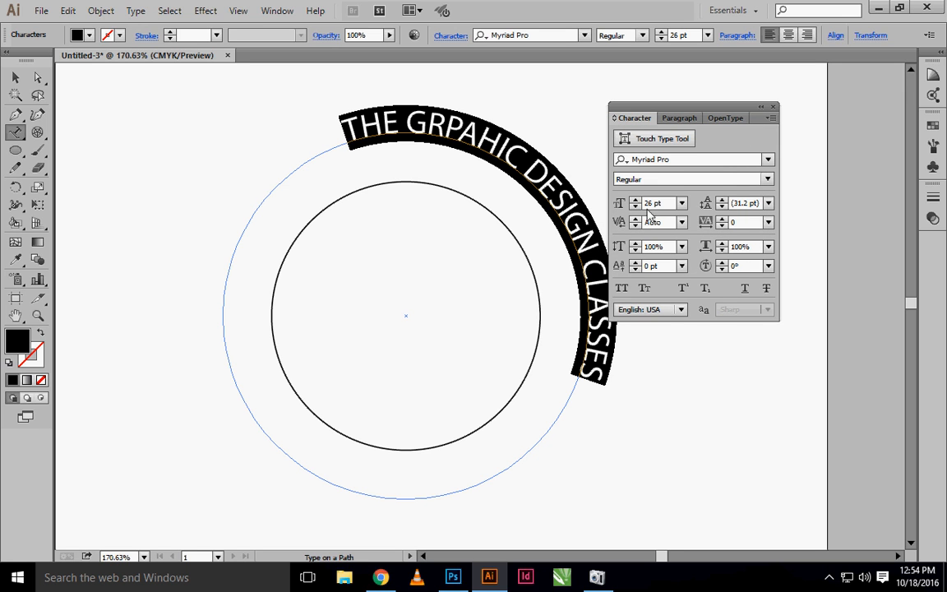
{"action": "left_click_drag", "start_coordinate": [654, 109], "coordinate": [693, 103]}
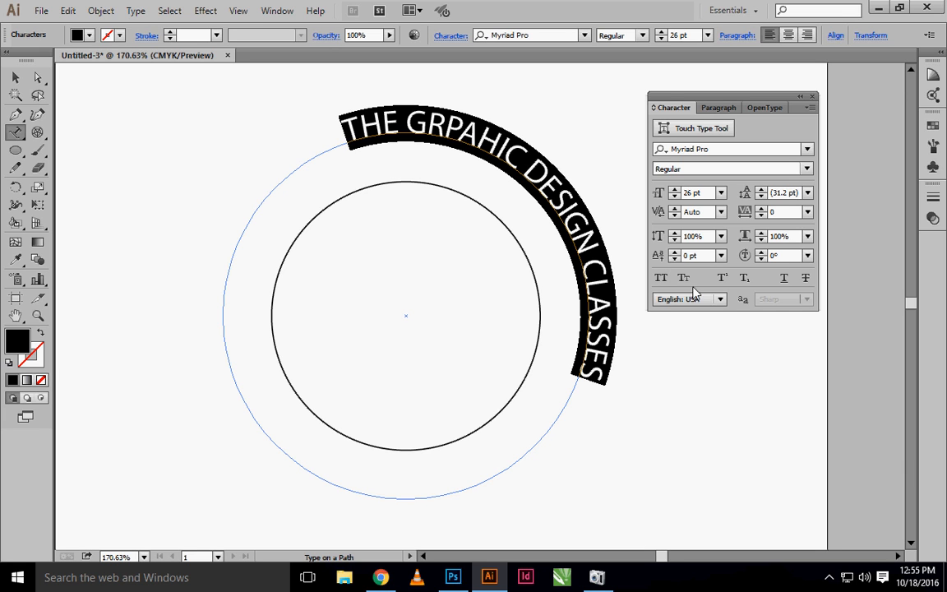
Step: Lower the selected text's baseline shift to -28 pt so the letters sit between the outer and inner circles
{"action": "left_click", "coordinate": [675, 259]}
{"action": "left_click", "coordinate": [675, 259]}
{"action": "left_click", "coordinate": [675, 259]}
{"action": "left_click", "coordinate": [675, 259]}
{"action": "left_click", "coordinate": [675, 259]}
{"action": "left_click", "coordinate": [675, 259]}
{"action": "left_click", "coordinate": [675, 259]}
{"action": "left_click", "coordinate": [675, 259]}
{"action": "left_click", "coordinate": [675, 259]}
{"action": "left_click", "coordinate": [675, 259]}
{"action": "left_click", "coordinate": [675, 260]}
{"action": "left_click", "coordinate": [675, 260]}
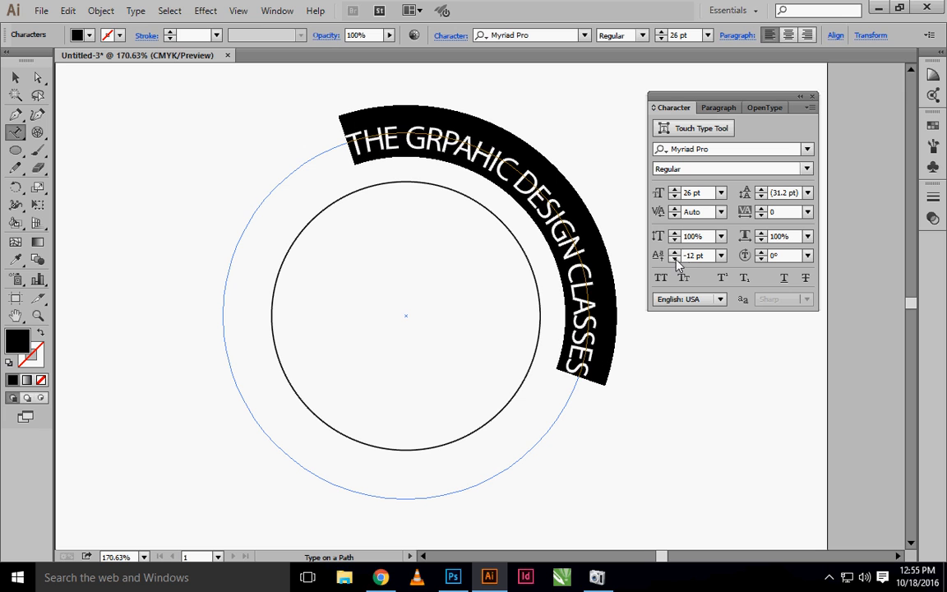
{"action": "double_click", "coordinate": [695, 257]}
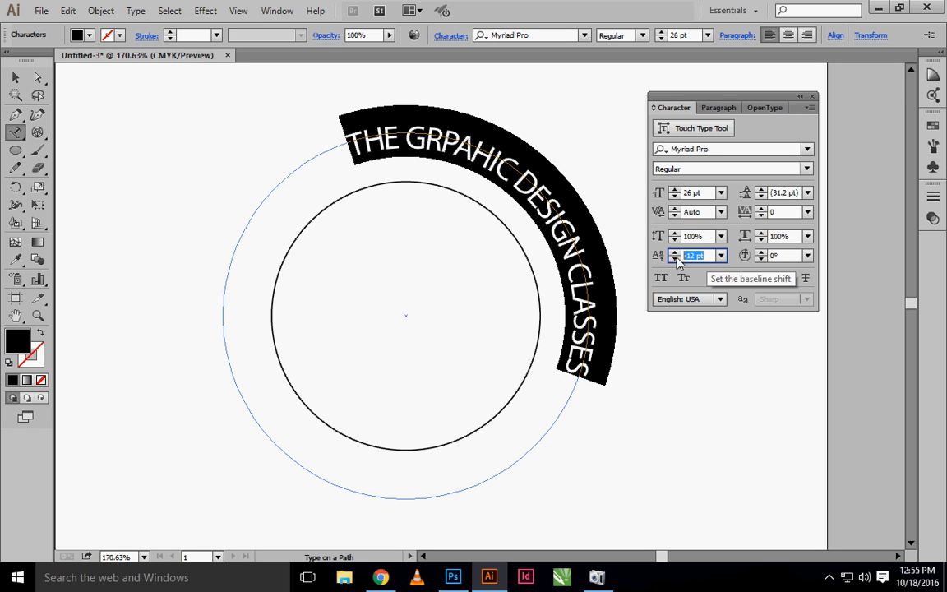
{"action": "key", "text": "Down"}
{"action": "key", "text": "Down"}
{"action": "key", "text": "Down"}
{"action": "key", "text": "Down"}
{"action": "key", "text": "Down"}
{"action": "key", "text": "Down"}
{"action": "key", "text": "Down"}
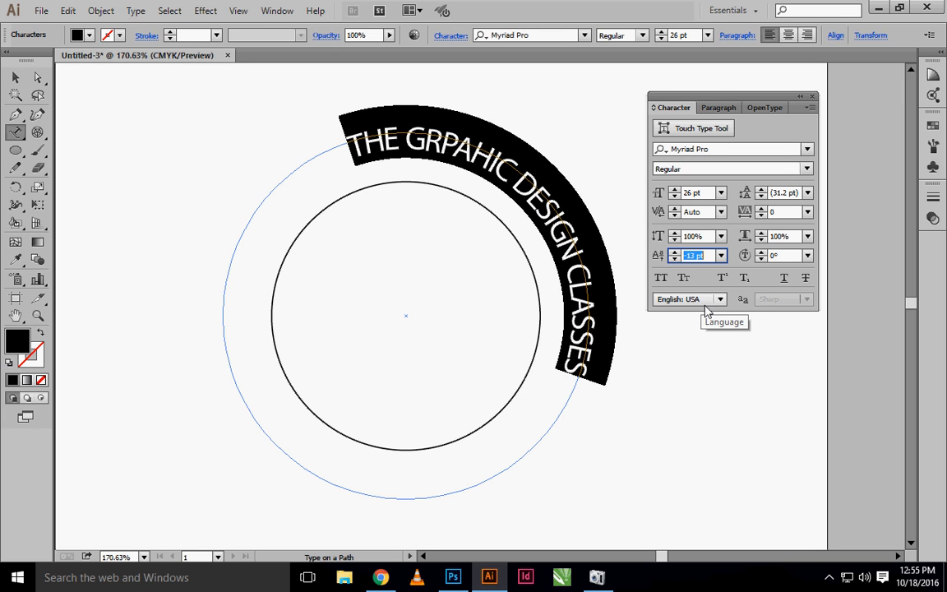
{"action": "key", "text": "Down"}
{"action": "key", "text": "Down"}
{"action": "key", "text": "Down"}
{"action": "key", "text": "Down"}
{"action": "key", "text": "Down"}
{"action": "key", "text": "Down"}
{"action": "key", "text": "Down"}
{"action": "key", "text": "Down"}
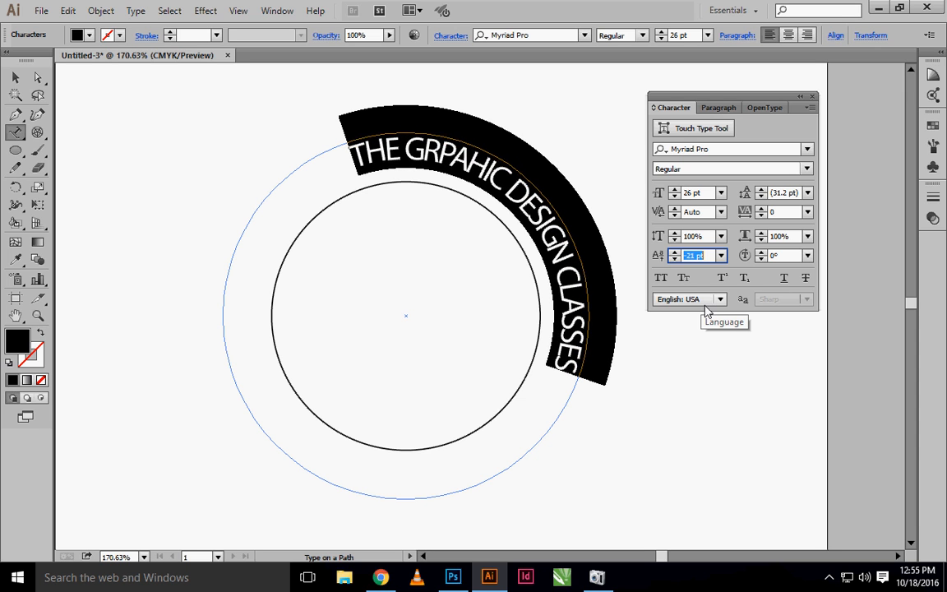
{"action": "key", "text": "Down"}
{"action": "key", "text": "Down"}
{"action": "key", "text": "Down"}
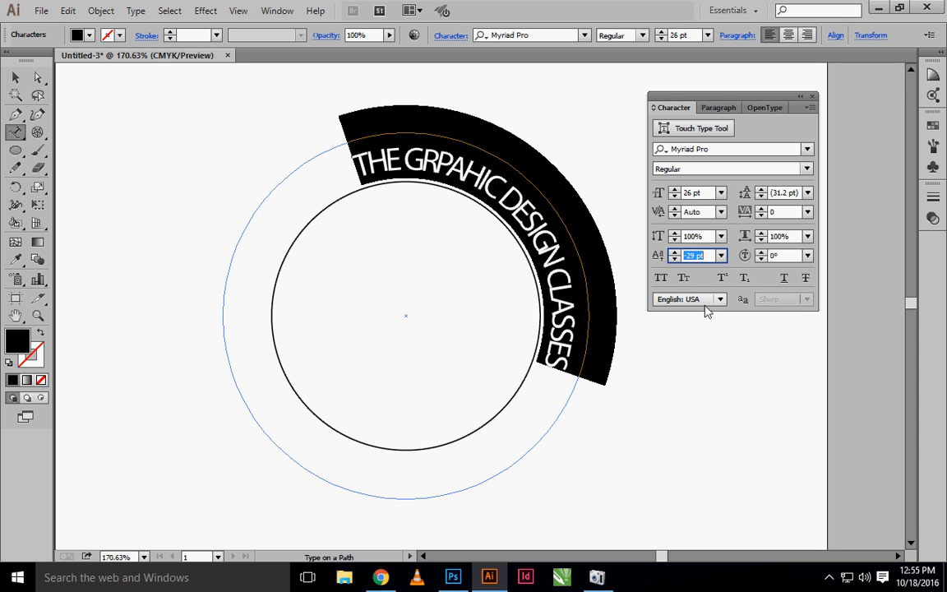
{"action": "key", "text": "Down"}
{"action": "key", "text": "Up"}
{"action": "key", "text": "Up"}
{"action": "key", "text": "Up"}
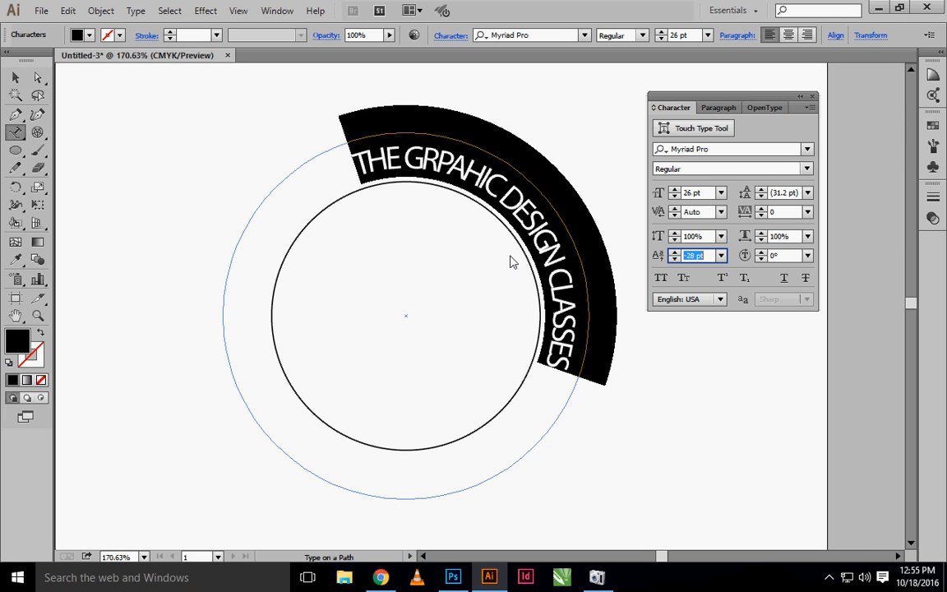
Step: Increase the circular text's tracking to 148, move the Character panel farther from the artwork and leave text editing
{"action": "left_click", "coordinate": [782, 216]}
{"action": "left_click_drag", "start_coordinate": [780, 215], "coordinate": [767, 215]}
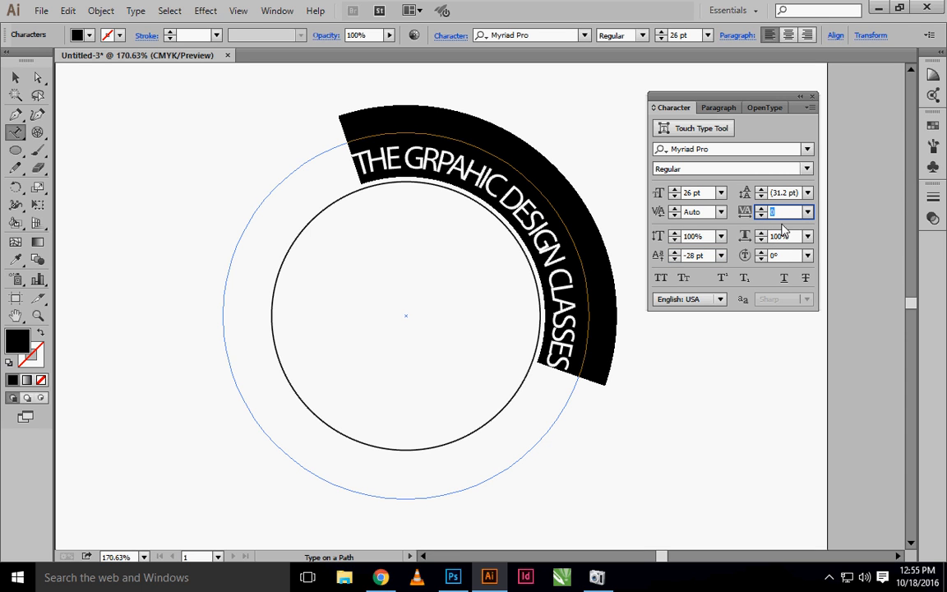
{"action": "type", "text": "10"}
{"action": "key", "text": "Return"}
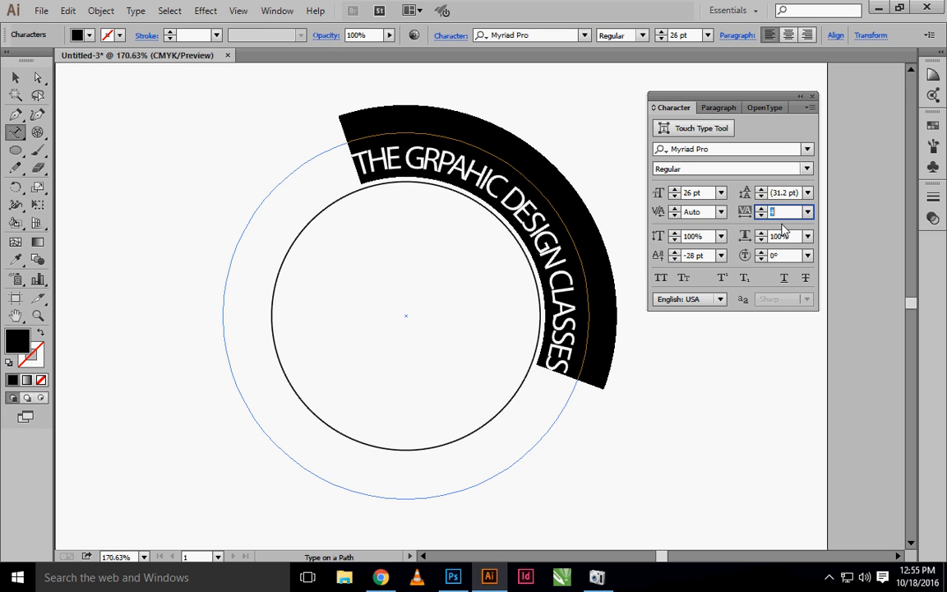
{"action": "type", "text": "15"}
{"action": "key", "text": "Return"}
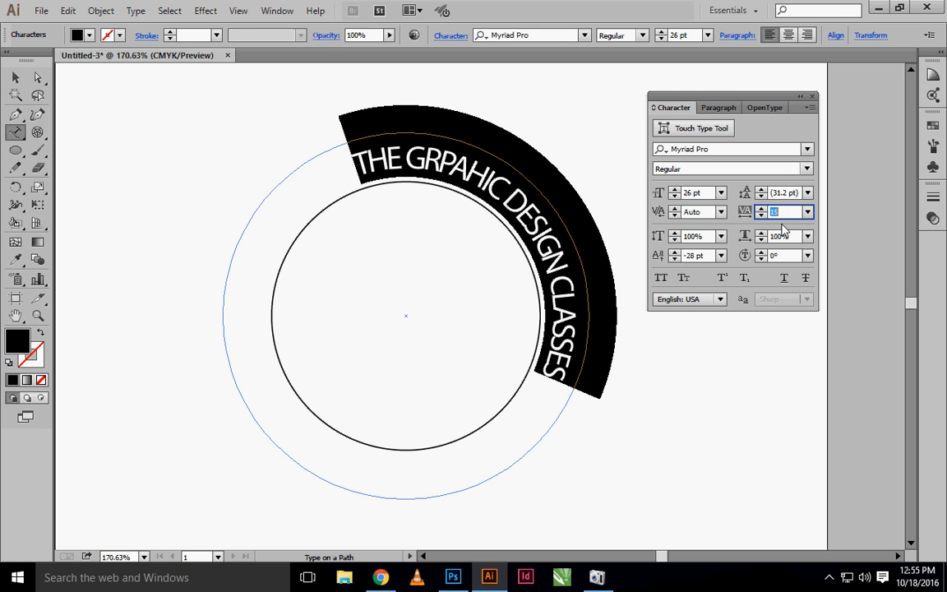
{"action": "left_click", "coordinate": [761, 209]}
{"action": "left_click", "coordinate": [761, 209]}
{"action": "left_click", "coordinate": [761, 209]}
{"action": "left_click", "coordinate": [761, 209]}
{"action": "left_click", "coordinate": [762, 210]}
{"action": "left_click", "coordinate": [761, 210]}
{"action": "left_click", "coordinate": [761, 210]}
{"action": "left_click", "coordinate": [762, 210]}
{"action": "left_click", "coordinate": [761, 210]}
{"action": "left_click", "coordinate": [762, 210]}
{"action": "left_click", "coordinate": [761, 210]}
{"action": "left_click", "coordinate": [761, 209]}
{"action": "left_click", "coordinate": [762, 209]}
{"action": "left_click", "coordinate": [761, 209]}
{"action": "left_click", "coordinate": [761, 209]}
{"action": "left_click", "coordinate": [761, 210]}
{"action": "left_click", "coordinate": [761, 209]}
{"action": "left_click", "coordinate": [762, 210]}
{"action": "left_click", "coordinate": [761, 210]}
{"action": "left_click", "coordinate": [762, 209]}
{"action": "left_click", "coordinate": [762, 209]}
{"action": "left_click", "coordinate": [762, 210]}
{"action": "left_click", "coordinate": [761, 210]}
{"action": "left_click", "coordinate": [761, 209]}
{"action": "left_click", "coordinate": [761, 210]}
{"action": "left_click", "coordinate": [761, 209]}
{"action": "left_click", "coordinate": [761, 209]}
{"action": "left_click_drag", "start_coordinate": [728, 104], "coordinate": [777, 90]}
{"action": "key", "text": "Escape"}
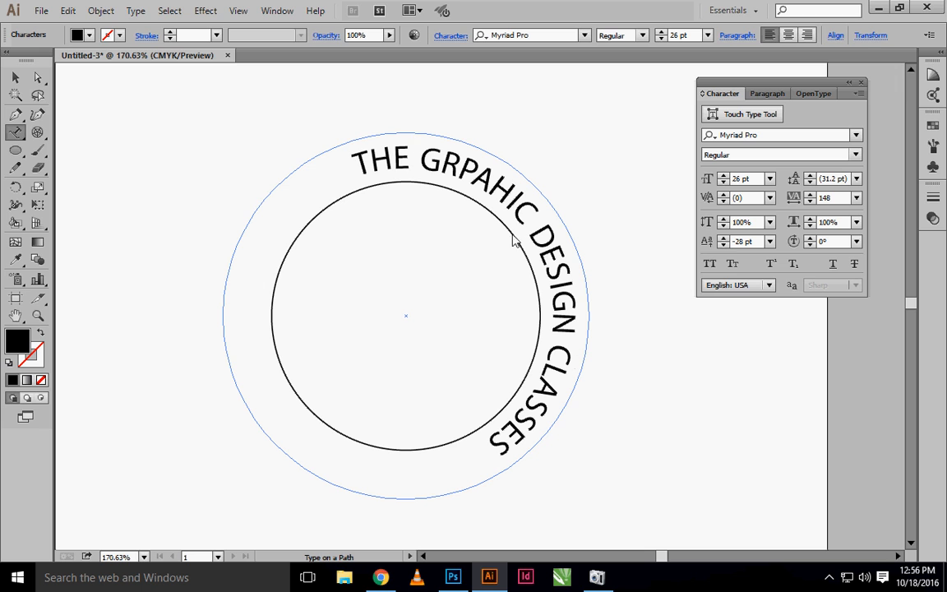
Step: Slide the text's start bracket counterclockwise along the outer circle so the phrase arcs over the top of the inner circle
{"action": "left_click", "coordinate": [17, 79]}
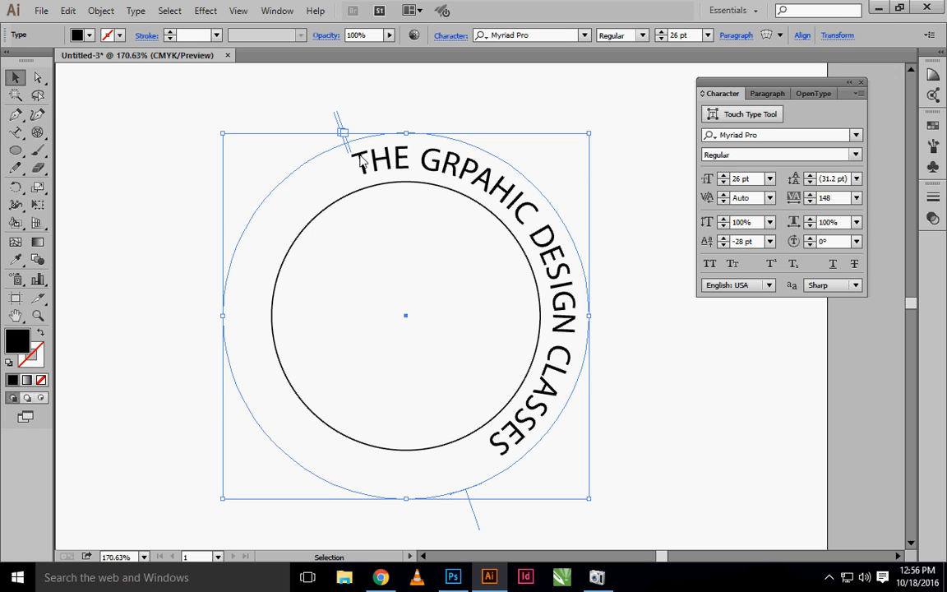
{"action": "left_click_drag", "start_coordinate": [349, 153], "coordinate": [430, 385]}
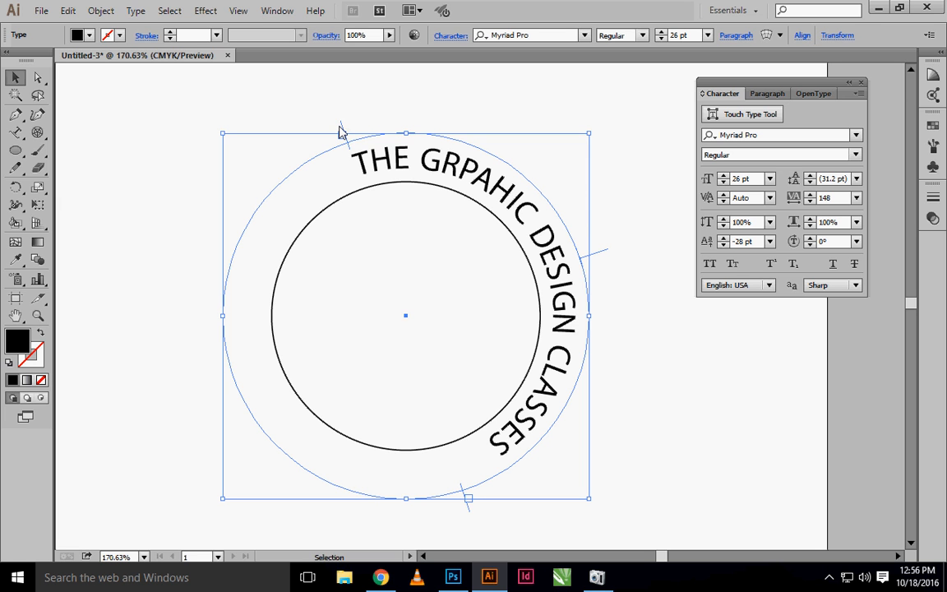
{"action": "left_click_drag", "start_coordinate": [341, 132], "coordinate": [213, 277]}
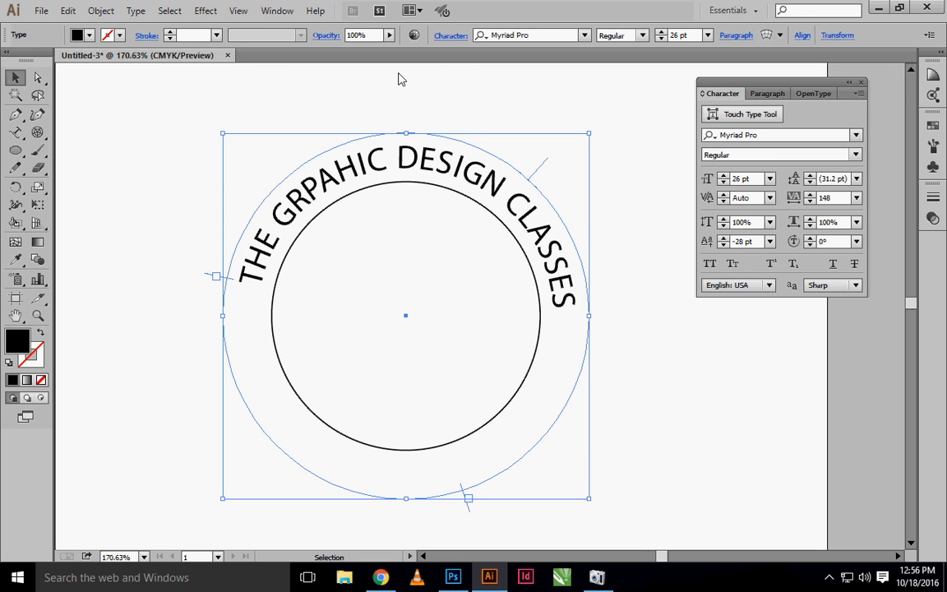
Step: Show the rulers and place a horizontal guide across the circles, between the heights of the text's two ends
{"action": "left_click", "coordinate": [238, 14]}
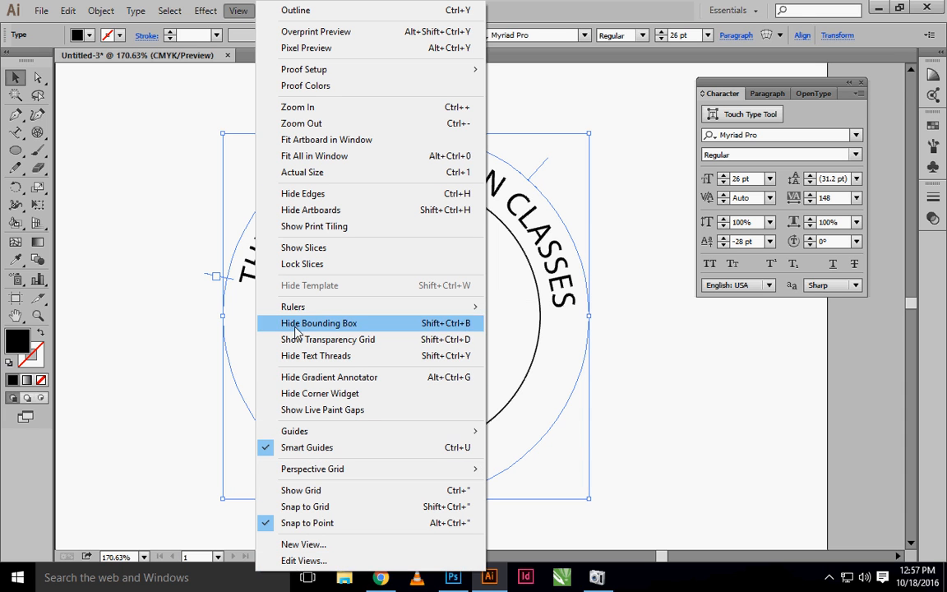
{"action": "mouse_move", "coordinate": [294, 320]}
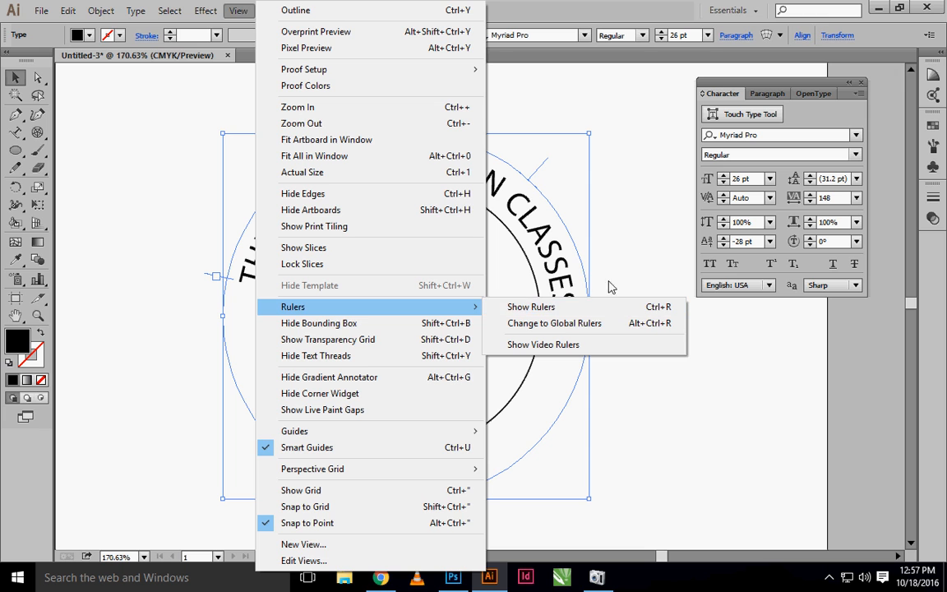
{"action": "left_click", "coordinate": [649, 309]}
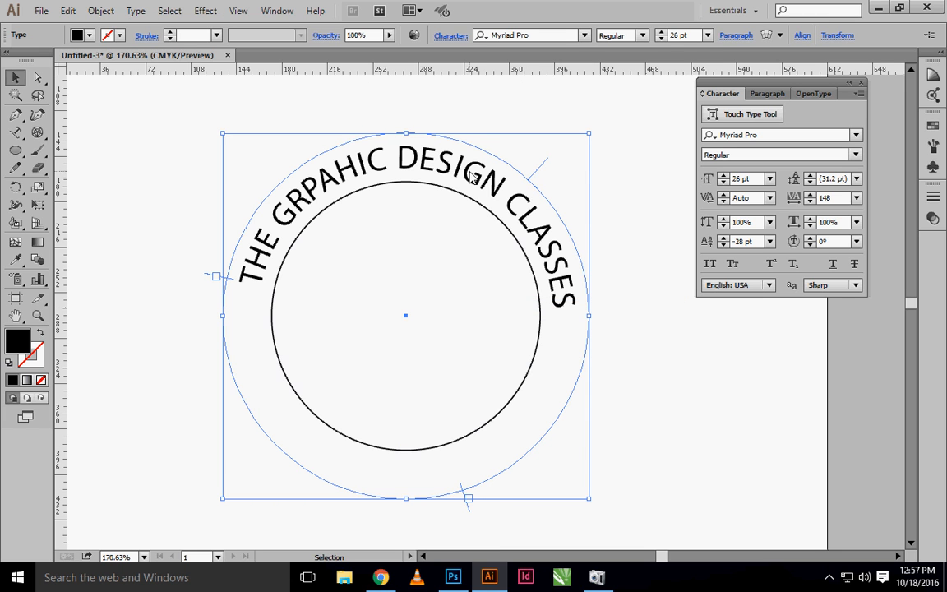
{"action": "left_click_drag", "start_coordinate": [406, 74], "coordinate": [425, 296]}
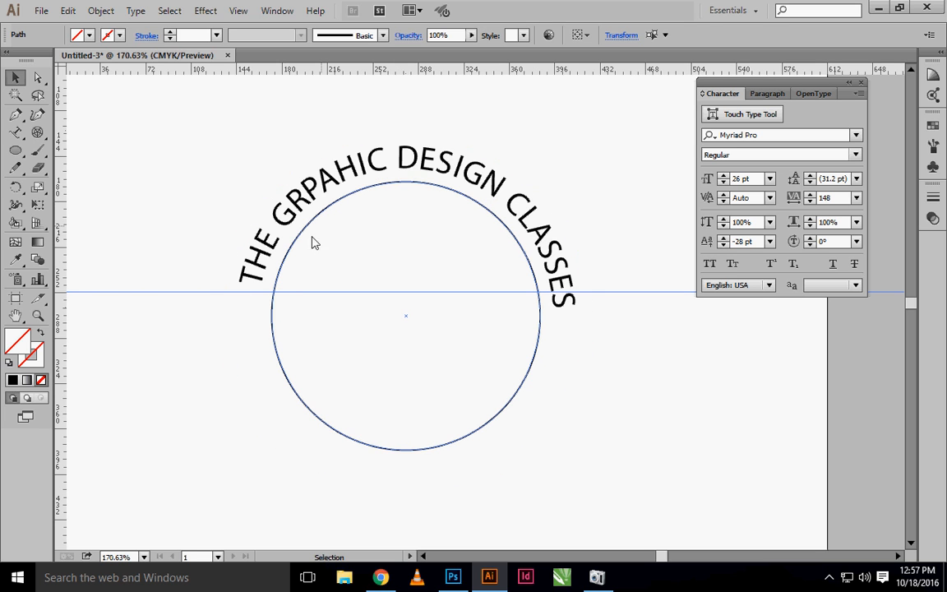
Step: Move the start of the circular text down to the guide so both ends of the phrase are level, and deselect it
{"action": "left_click", "coordinate": [257, 284]}
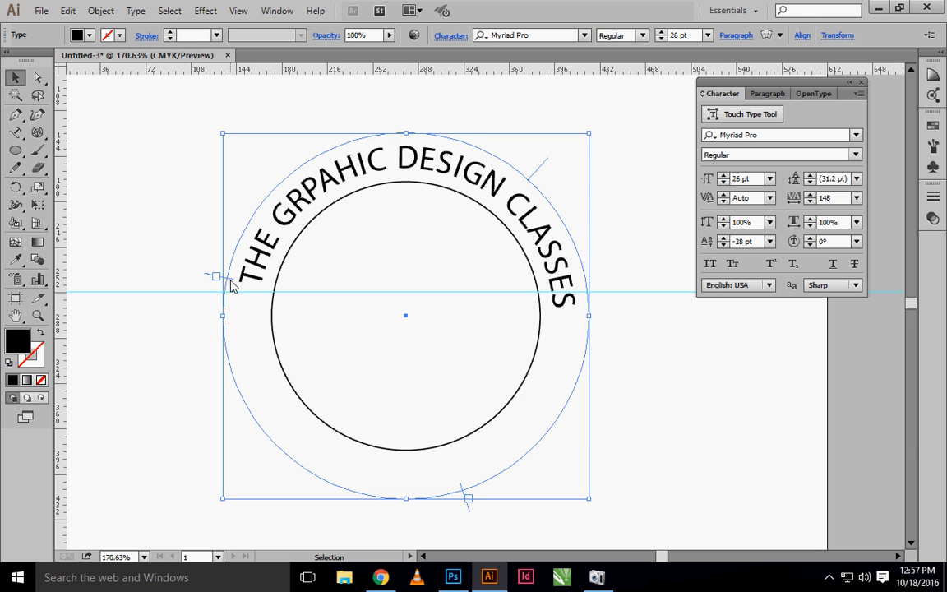
{"action": "left_click_drag", "start_coordinate": [231, 284], "coordinate": [229, 296]}
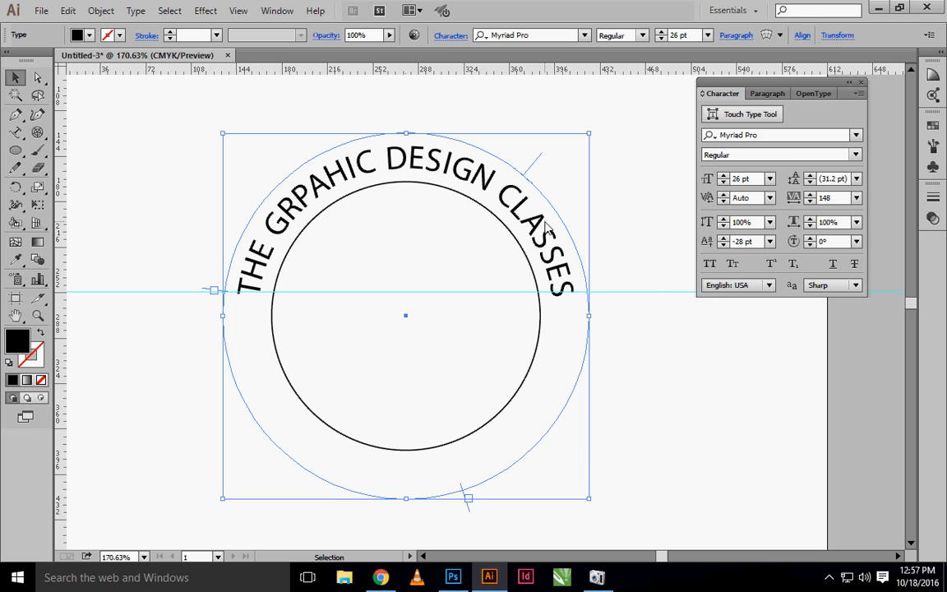
{"action": "left_click", "coordinate": [669, 374]}
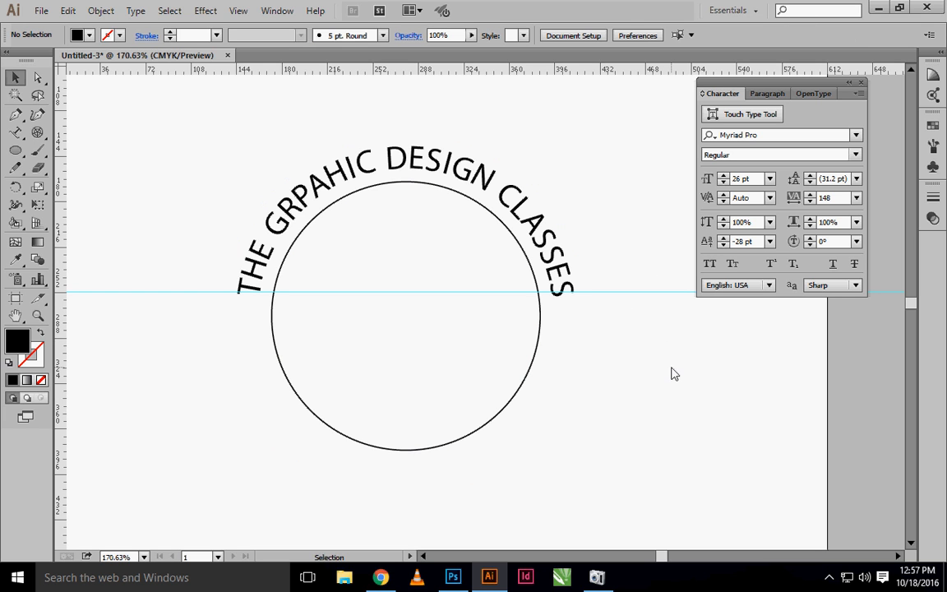
{"action": "scroll", "coordinate": [657, 375], "scroll_direction": "down", "scroll_amount": 1}
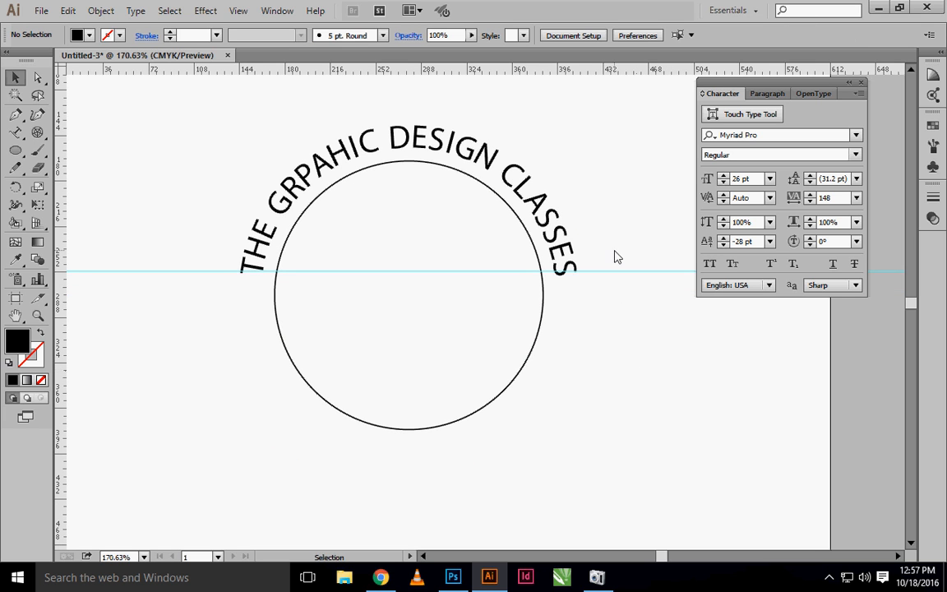
Step: Add the text "SOUTH EXTN. DELHI" along the inner circle with the Type on a Path tool, starting near its lowest point
{"action": "left_click", "coordinate": [327, 405]}
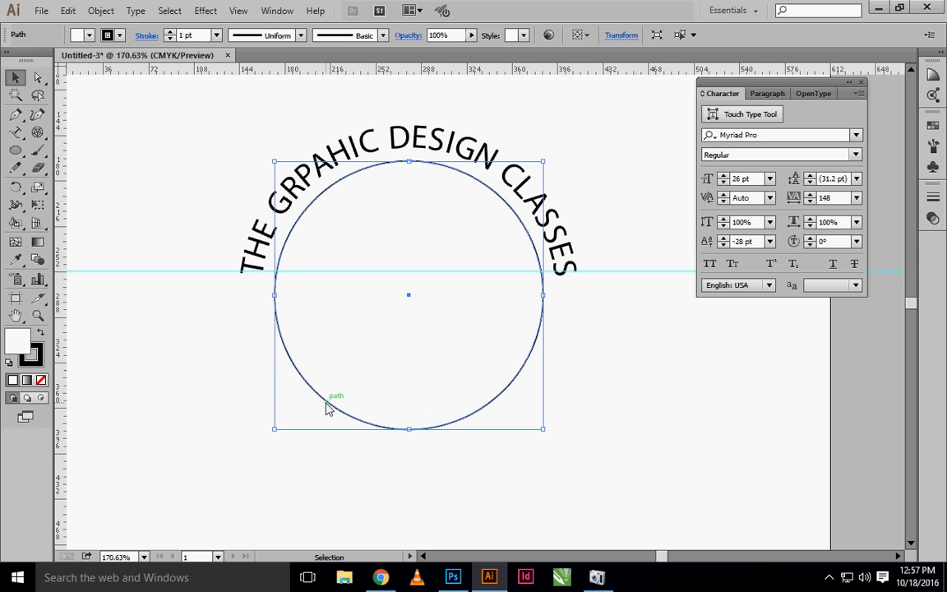
{"action": "left_click", "coordinate": [15, 132]}
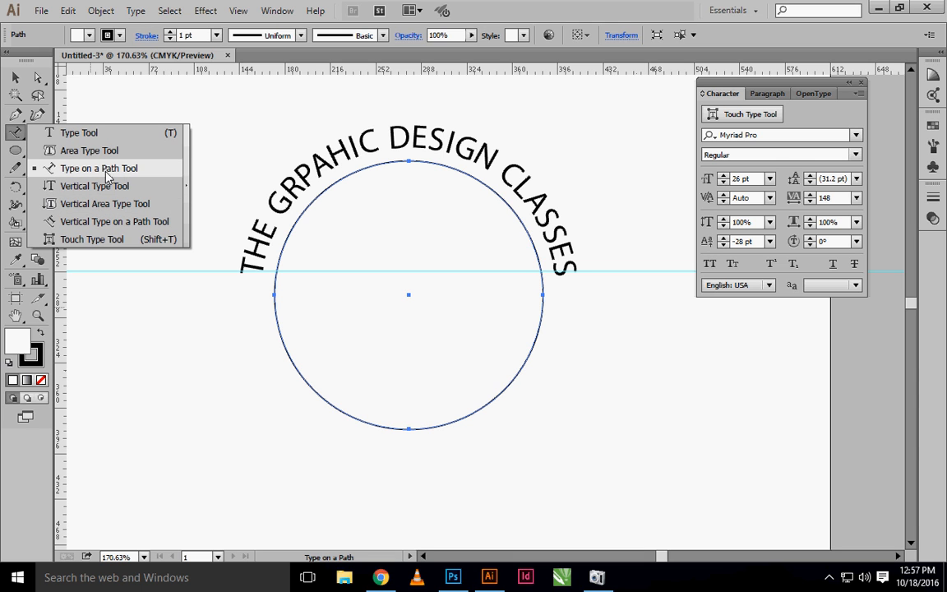
{"action": "left_click", "coordinate": [94, 168]}
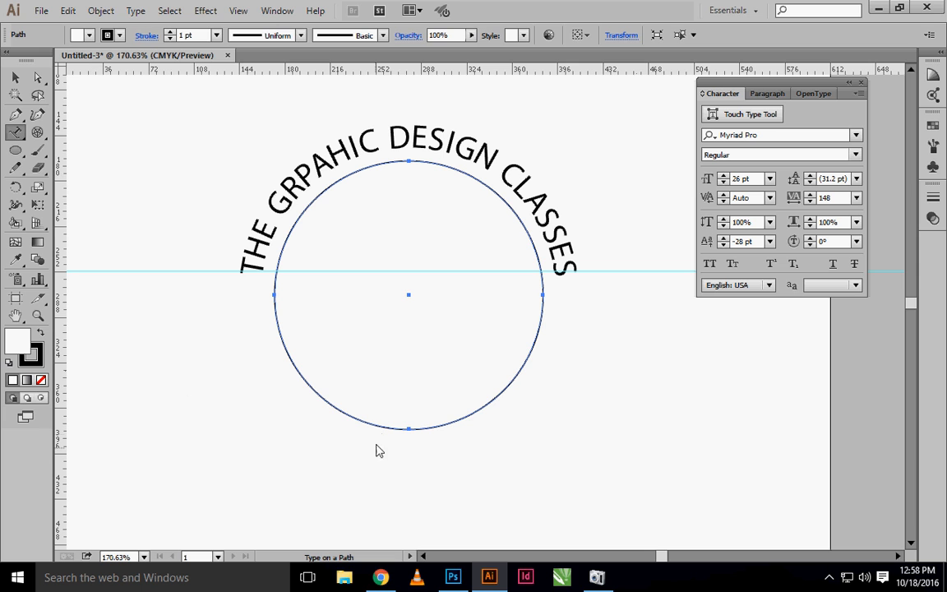
{"action": "left_click", "coordinate": [383, 428]}
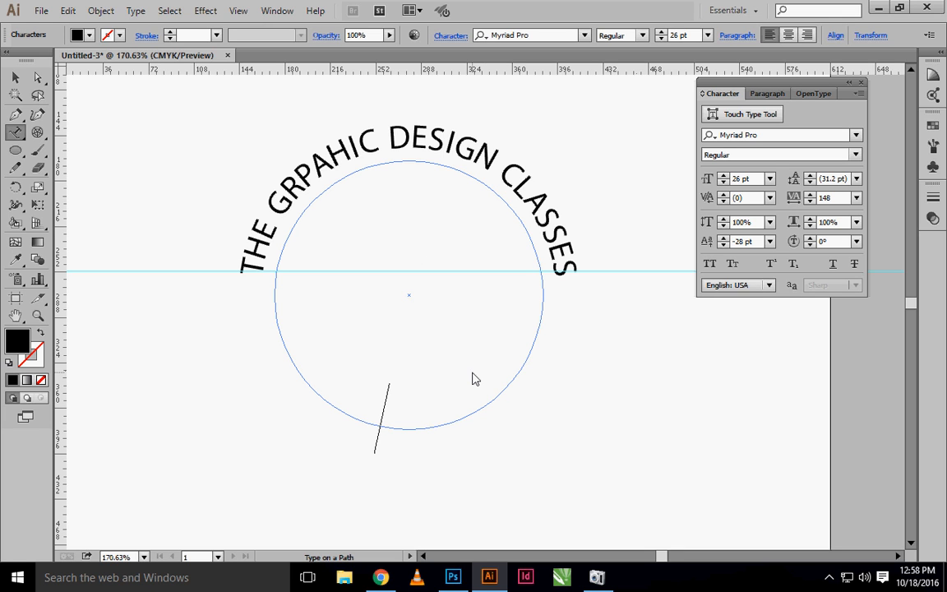
{"action": "type", "text": "SOU"}
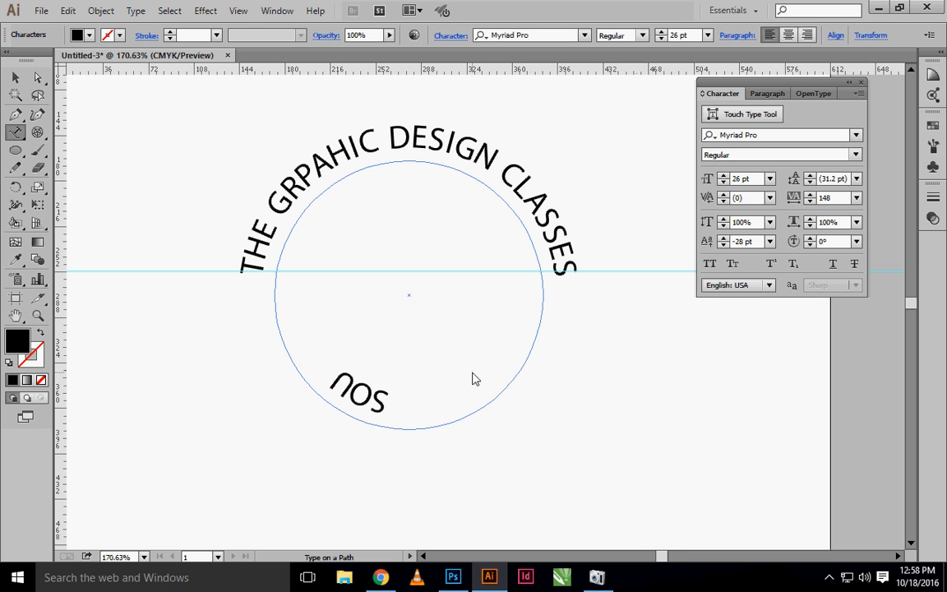
{"action": "type", "text": "TH"}
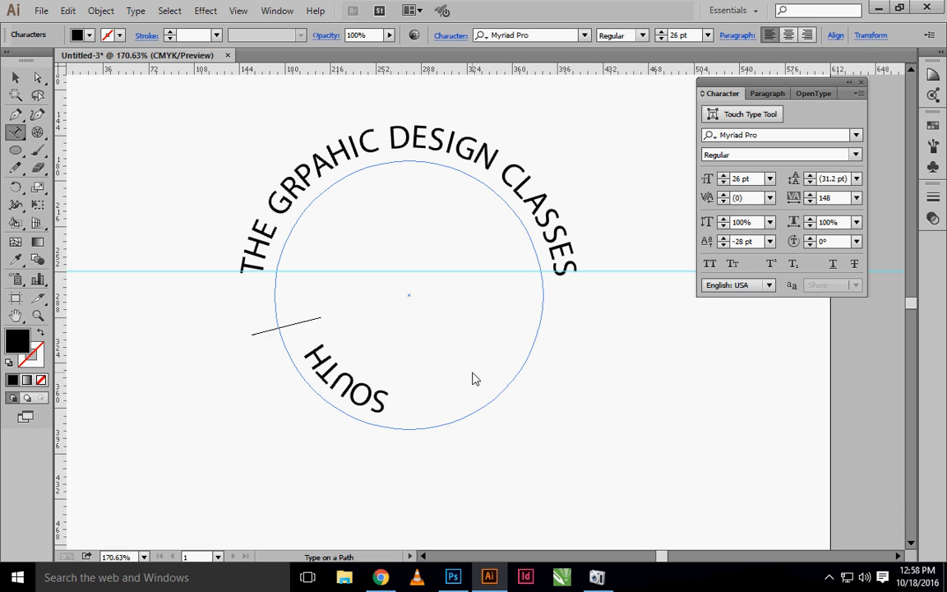
{"action": "type", "text": " EXTN"}
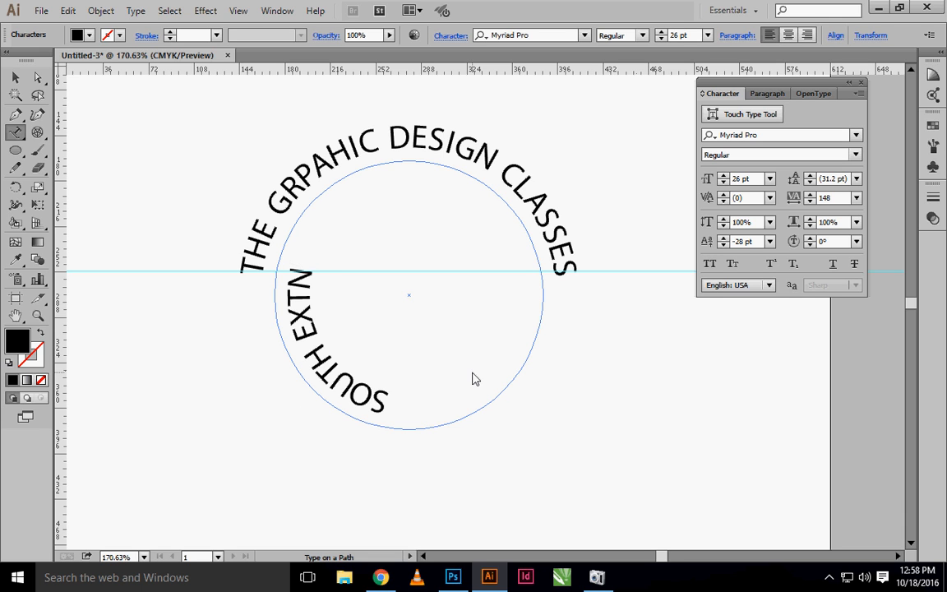
{"action": "type", "text": ". DELHI"}
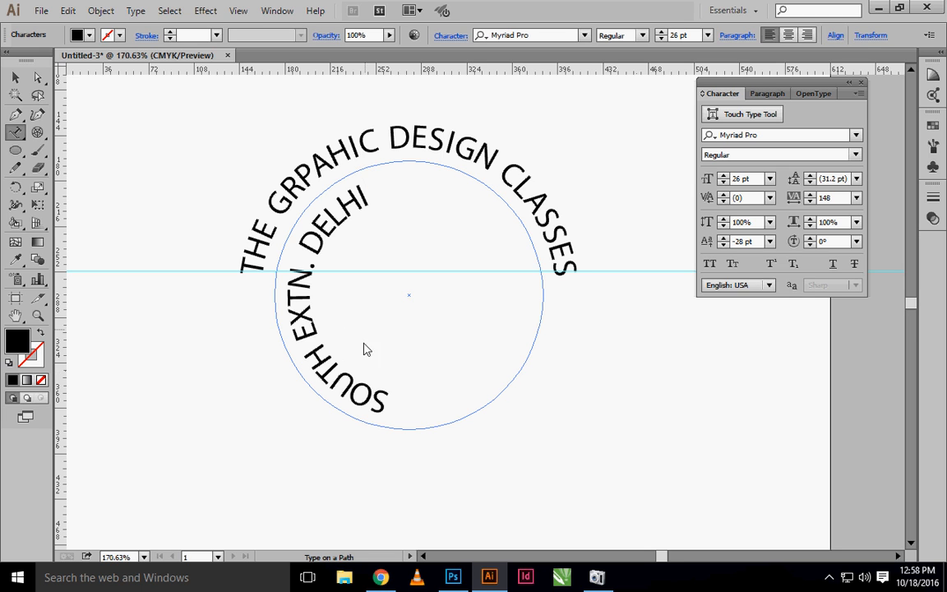
{"action": "left_click", "coordinate": [17, 80]}
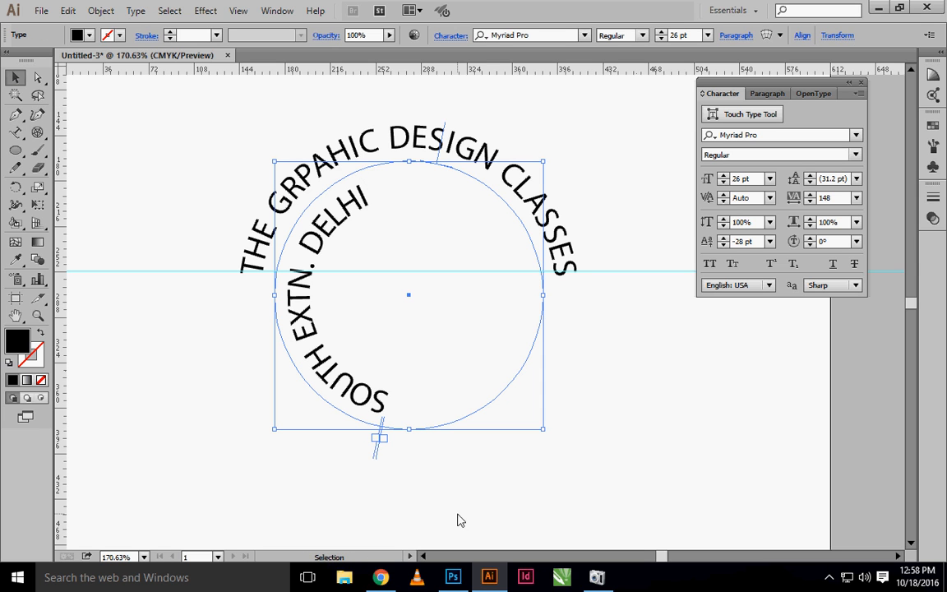
Step: Adjust the new text's brackets and flip it to the outside of the inner circle so it reads upright along the lower arc
{"action": "left_click_drag", "start_coordinate": [376, 458], "coordinate": [531, 344]}
{"action": "left_click_drag", "start_coordinate": [382, 448], "coordinate": [272, 302]}
{"action": "left_click_drag", "start_coordinate": [558, 315], "coordinate": [555, 324]}
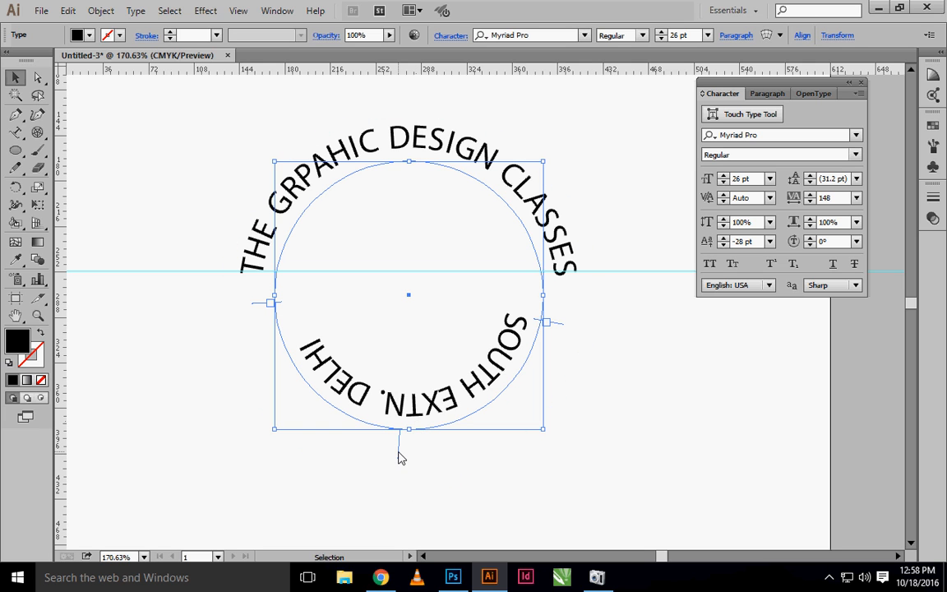
{"action": "left_click_drag", "start_coordinate": [400, 457], "coordinate": [425, 341]}
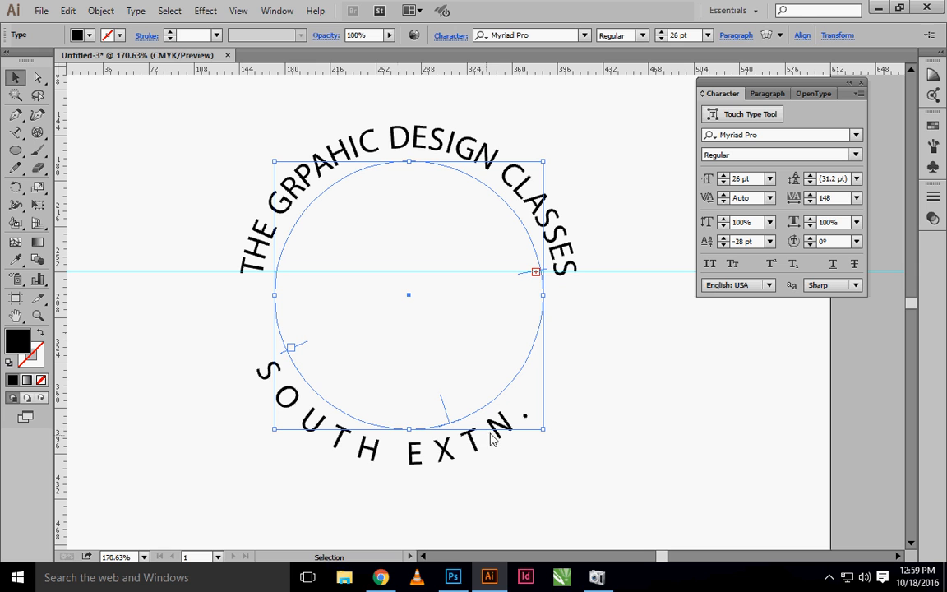
{"action": "left_click_drag", "start_coordinate": [304, 351], "coordinate": [297, 304]}
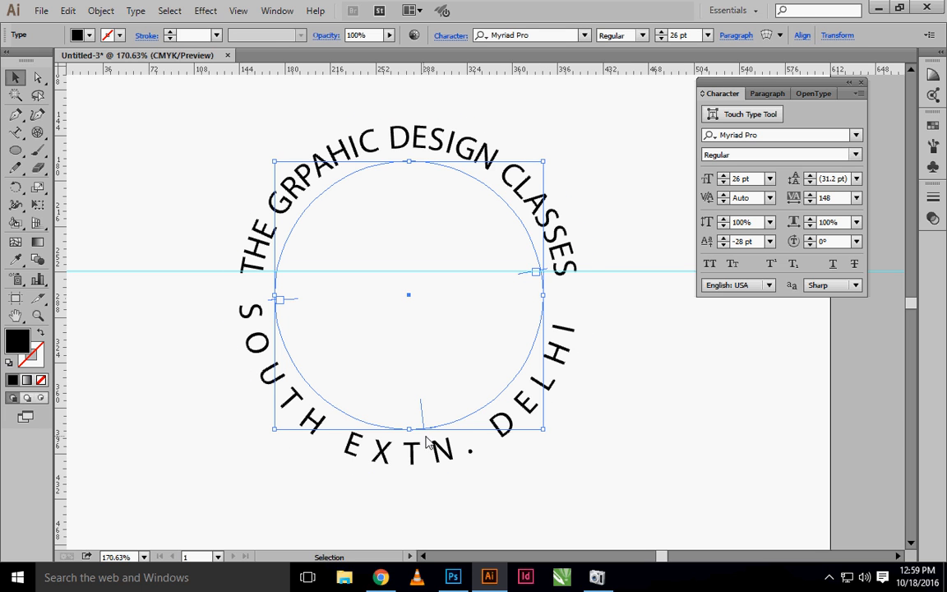
Step: Reduce the tracking of "SOUTH EXTN. DELHI" to -49
{"action": "left_click", "coordinate": [15, 132]}
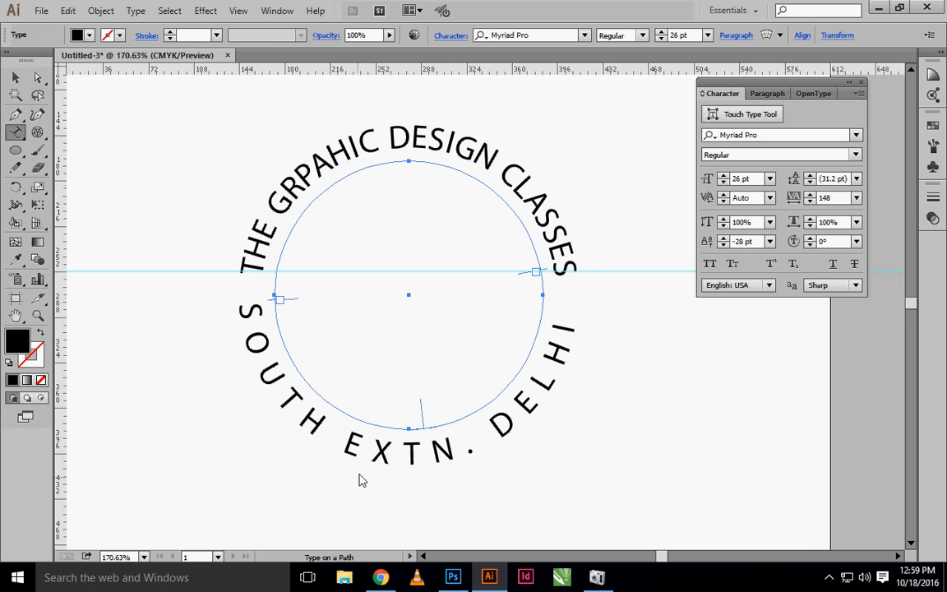
{"action": "left_click", "coordinate": [359, 448]}
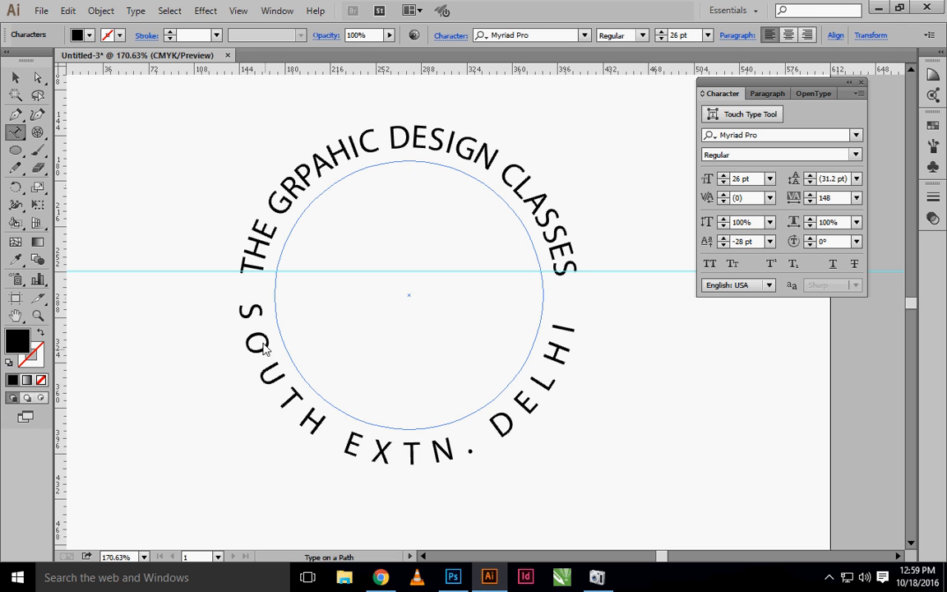
{"action": "left_click_drag", "start_coordinate": [246, 308], "coordinate": [581, 329]}
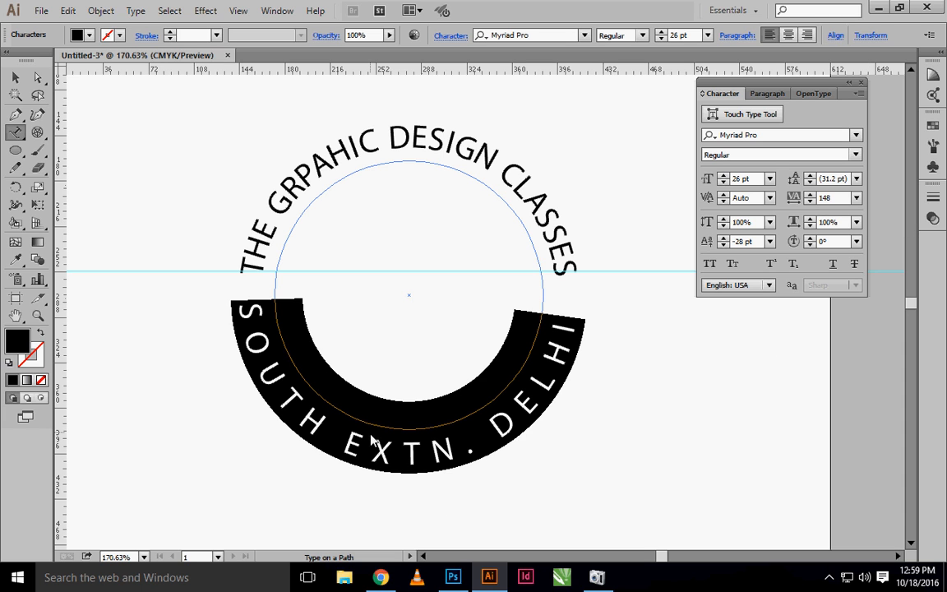
{"action": "left_click", "coordinate": [811, 202]}
{"action": "left_click", "coordinate": [811, 202]}
{"action": "left_click", "coordinate": [811, 201]}
{"action": "left_click", "coordinate": [811, 201]}
{"action": "left_click", "coordinate": [811, 202]}
{"action": "left_click", "coordinate": [811, 201]}
{"action": "left_click", "coordinate": [810, 201]}
{"action": "left_click", "coordinate": [811, 202]}
{"action": "left_click", "coordinate": [811, 201]}
{"action": "left_click", "coordinate": [811, 201]}
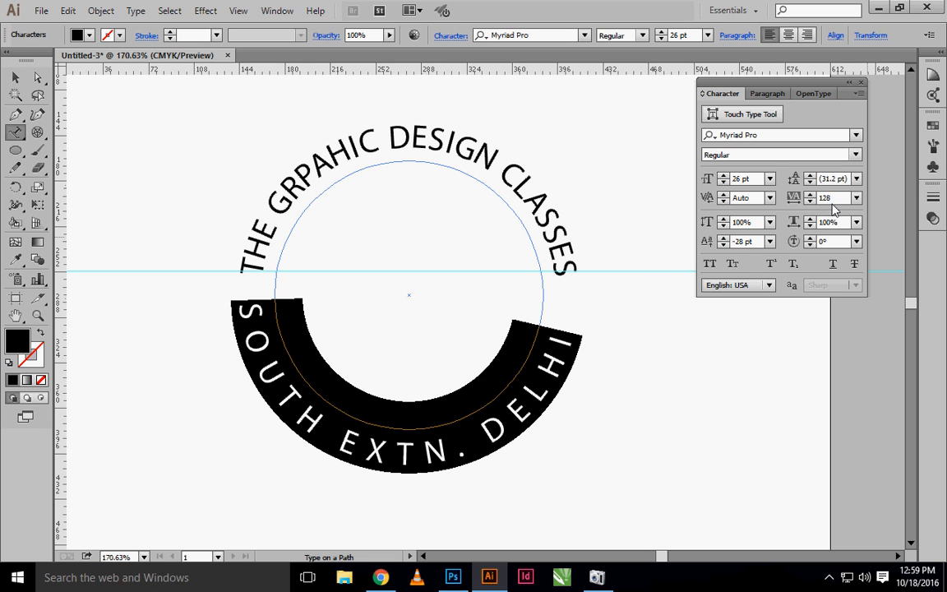
{"action": "left_click", "coordinate": [840, 200]}
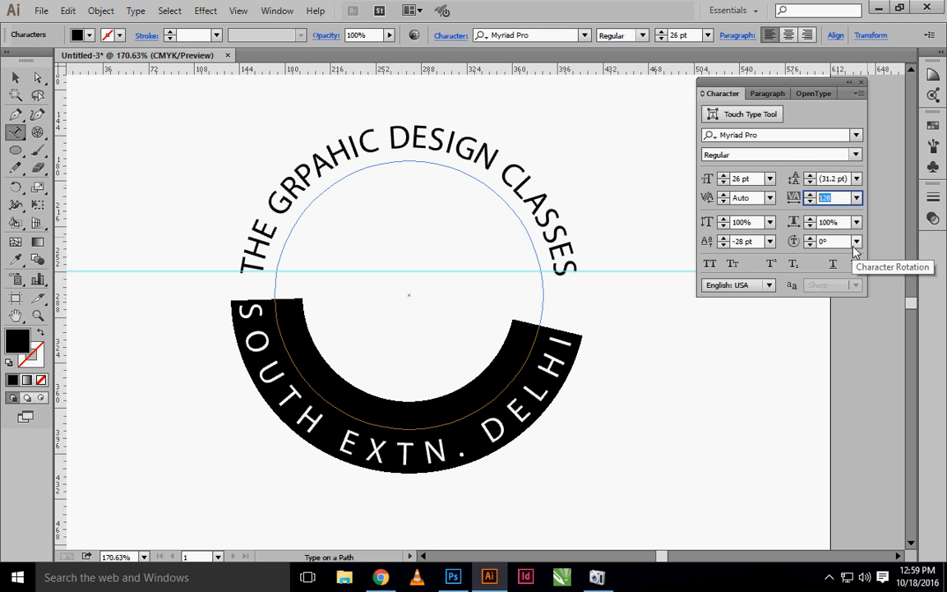
{"action": "key", "text": "Down"}
{"action": "key", "text": "Down"}
{"action": "key", "text": "Down"}
{"action": "key", "text": "Down"}
{"action": "key", "text": "Down"}
{"action": "key", "text": "Down"}
{"action": "key", "text": "Down"}
{"action": "key", "text": "Down"}
{"action": "key", "text": "Down"}
{"action": "key", "text": "Down"}
{"action": "key", "text": "Down"}
{"action": "key", "text": "Down"}
{"action": "key", "text": "Down"}
{"action": "key", "text": "Down"}
{"action": "key", "text": "Down"}
{"action": "key", "text": "Down"}
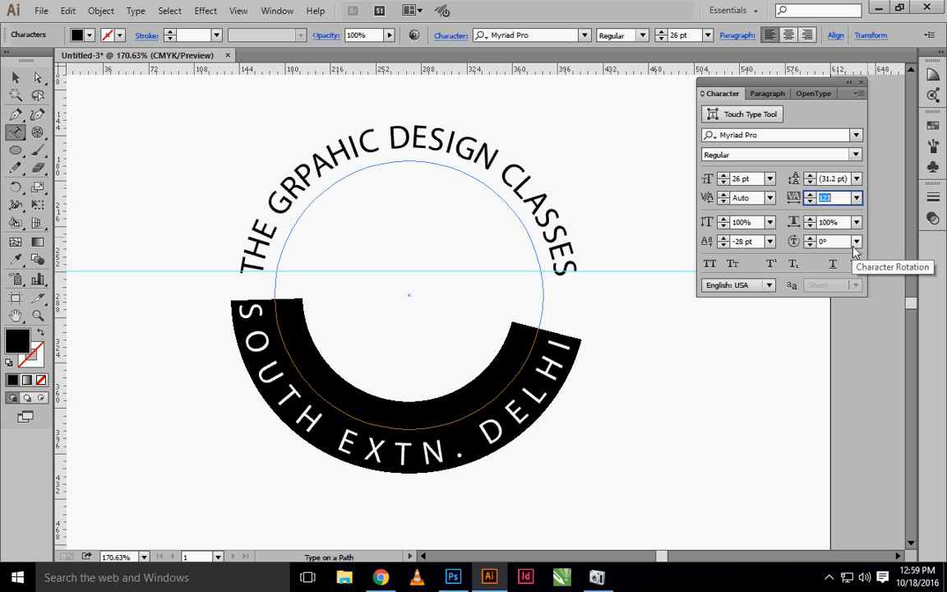
{"action": "key", "text": "Down"}
{"action": "key", "text": "Down"}
{"action": "key", "text": "Down"}
{"action": "key", "text": "Down"}
{"action": "key", "text": "Down"}
{"action": "key", "text": "Down"}
{"action": "key", "text": "Down"}
{"action": "key", "text": "Down"}
{"action": "key", "text": "Down"}
{"action": "key", "text": "Down"}
{"action": "key", "text": "Down"}
{"action": "key", "text": "Down"}
{"action": "key", "text": "Down"}
{"action": "key", "text": "Down"}
{"action": "key", "text": "Down"}
{"action": "key", "text": "Down"}
{"action": "key", "text": "Down"}
{"action": "key", "text": "Down"}
{"action": "key", "text": "Down"}
{"action": "key", "text": "Down"}
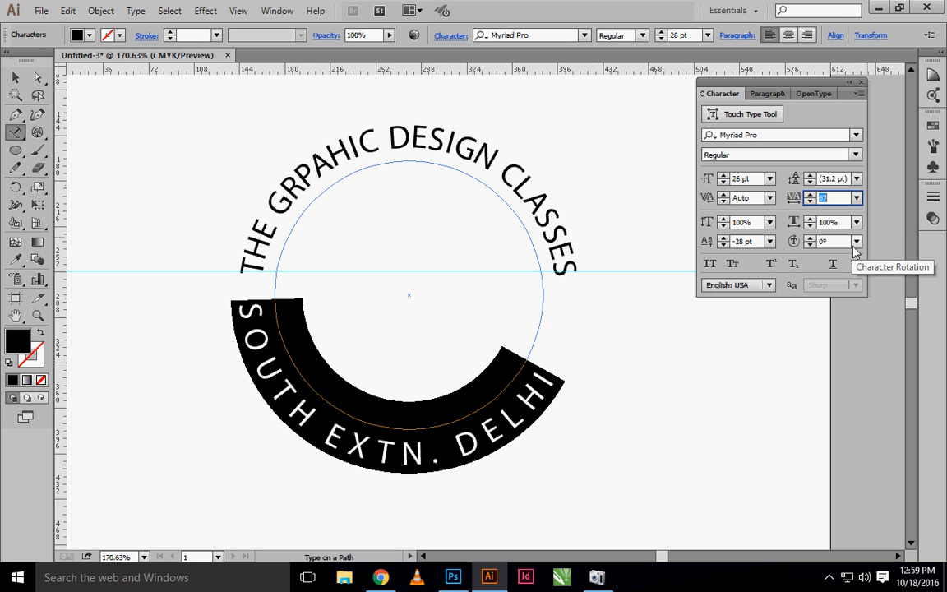
{"action": "key", "text": "Down"}
{"action": "key", "text": "Down"}
{"action": "key", "text": "Down"}
{"action": "key", "text": "Down"}
{"action": "key", "text": "Down"}
{"action": "key", "text": "Down"}
{"action": "key", "text": "Down"}
{"action": "key", "text": "Down"}
{"action": "key", "text": "Down"}
{"action": "key", "text": "Down"}
{"action": "key", "text": "Down"}
{"action": "key", "text": "Down"}
{"action": "key", "text": "Down"}
{"action": "key", "text": "Down"}
{"action": "key", "text": "Down"}
{"action": "key", "text": "Down"}
{"action": "key", "text": "Down"}
{"action": "key", "text": "Down"}
{"action": "key", "text": "Down"}
{"action": "key", "text": "Down"}
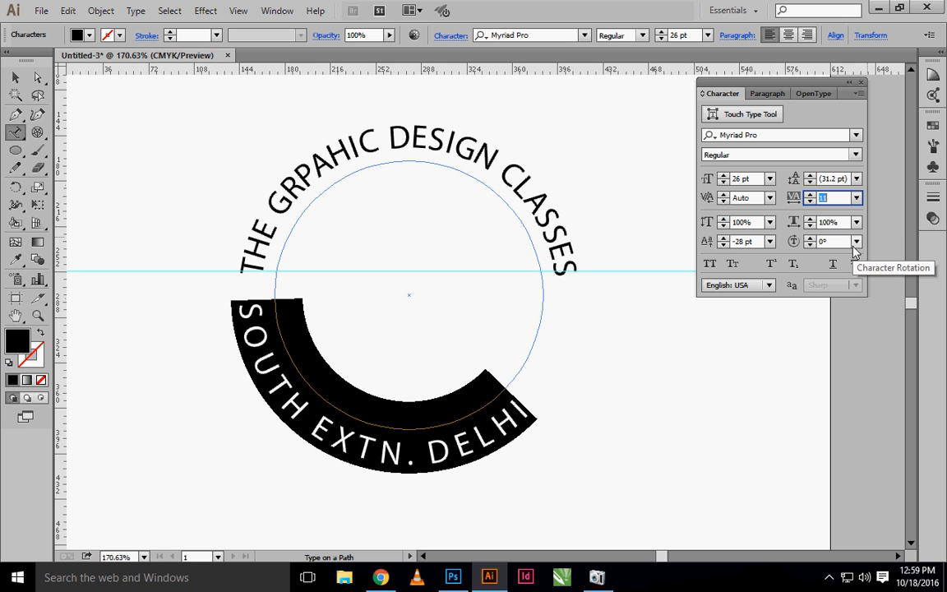
{"action": "key", "text": "Down"}
{"action": "key", "text": "Down"}
{"action": "key", "text": "Down"}
{"action": "key", "text": "Down"}
{"action": "key", "text": "Down"}
{"action": "key", "text": "Down"}
{"action": "key", "text": "Down"}
{"action": "key", "text": "Down"}
{"action": "key", "text": "Down"}
{"action": "key", "text": "Down"}
{"action": "key", "text": "Down"}
{"action": "key", "text": "Down"}
{"action": "key", "text": "Down"}
{"action": "key", "text": "Down"}
{"action": "key", "text": "Down"}
{"action": "key", "text": "Down"}
{"action": "key", "text": "Down"}
{"action": "key", "text": "Down"}
{"action": "key", "text": "Down"}
{"action": "key", "text": "Down"}
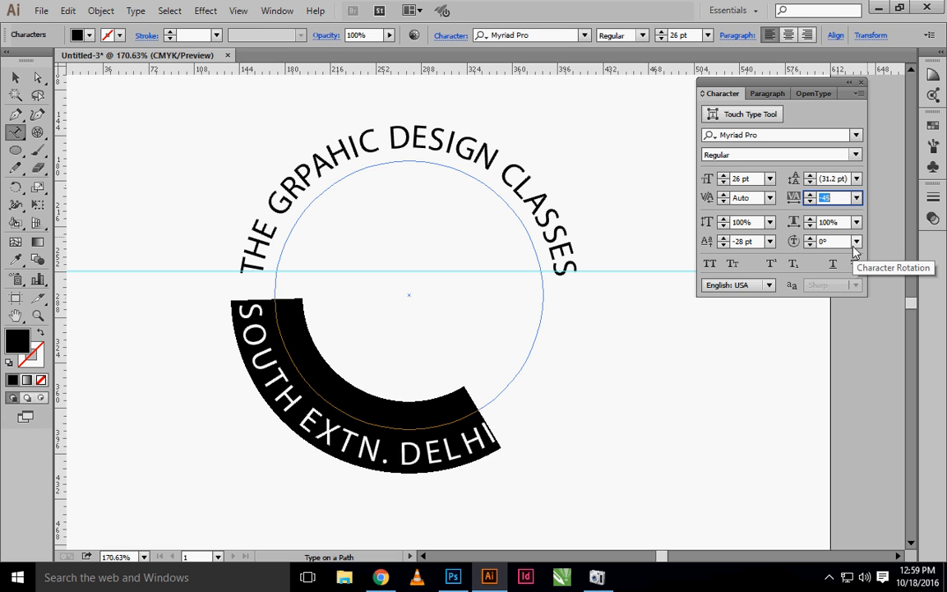
{"action": "left_click", "coordinate": [281, 364]}
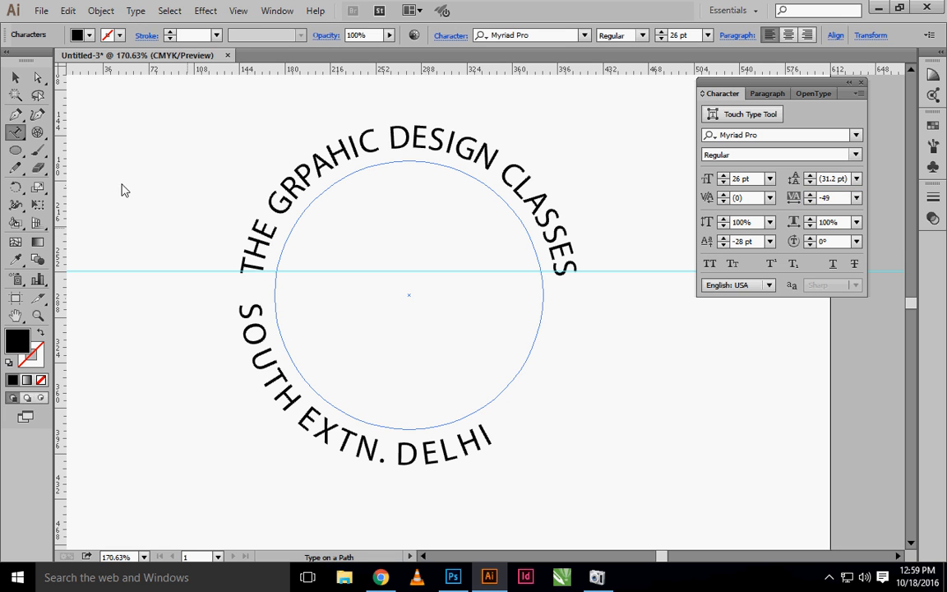
Step: Slide the lower text's start bracket so the phrase is centred under the circle, and move the horizontal guide down to its ends
{"action": "left_click", "coordinate": [16, 78]}
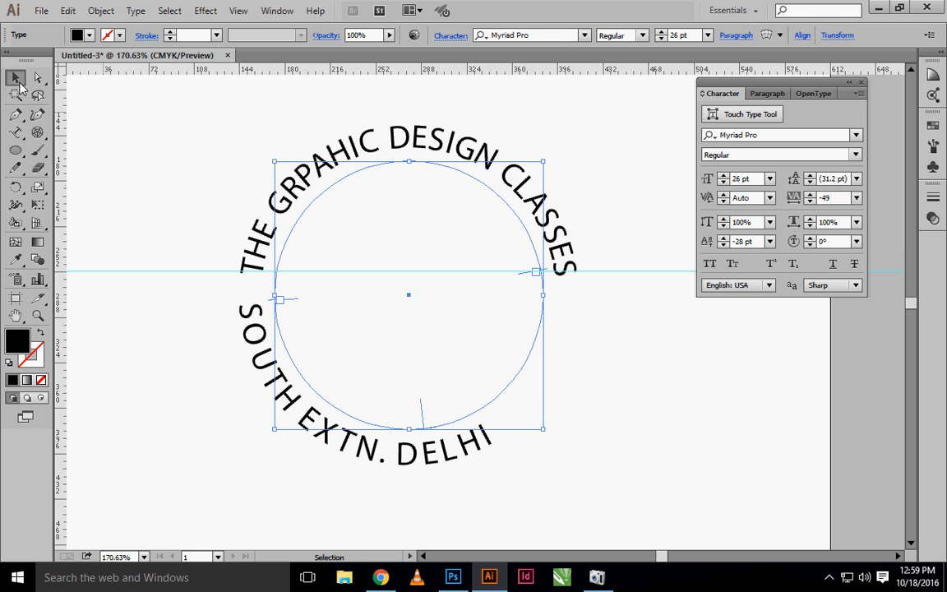
{"action": "left_click_drag", "start_coordinate": [294, 306], "coordinate": [322, 350]}
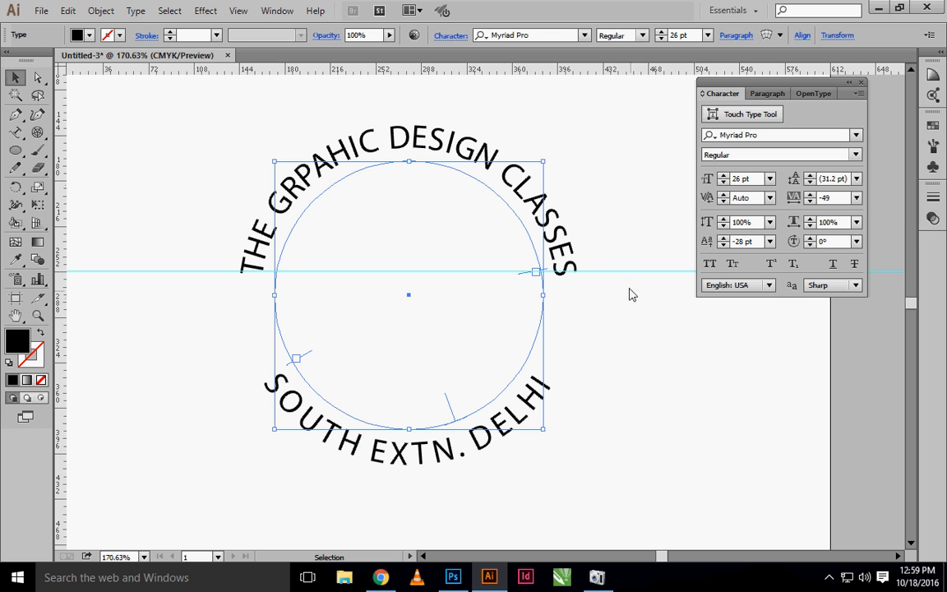
{"action": "left_click_drag", "start_coordinate": [620, 272], "coordinate": [635, 379]}
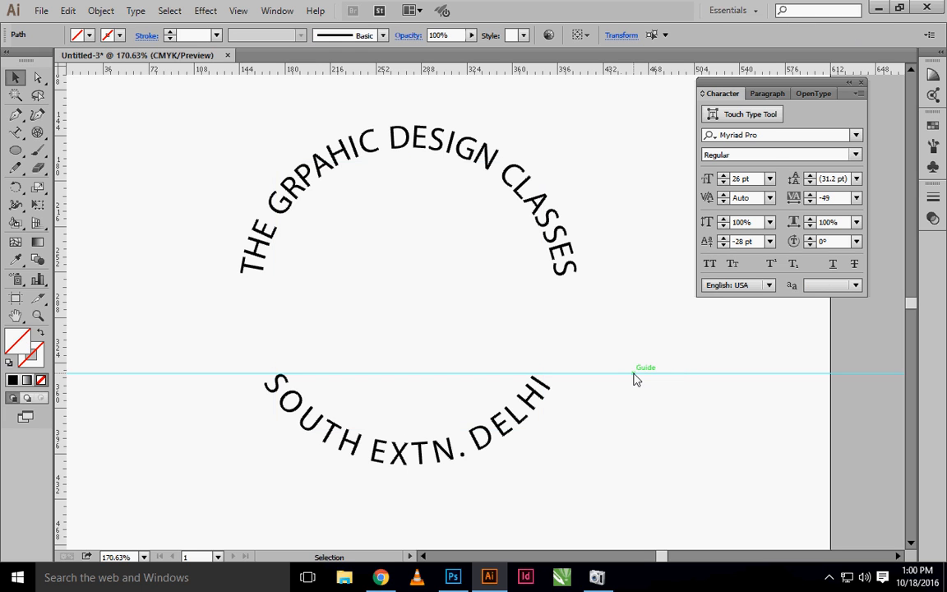
Step: Select the horizontal guide and delete it
{"action": "left_click", "coordinate": [649, 366]}
{"action": "left_click_drag", "start_coordinate": [644, 342], "coordinate": [668, 420]}
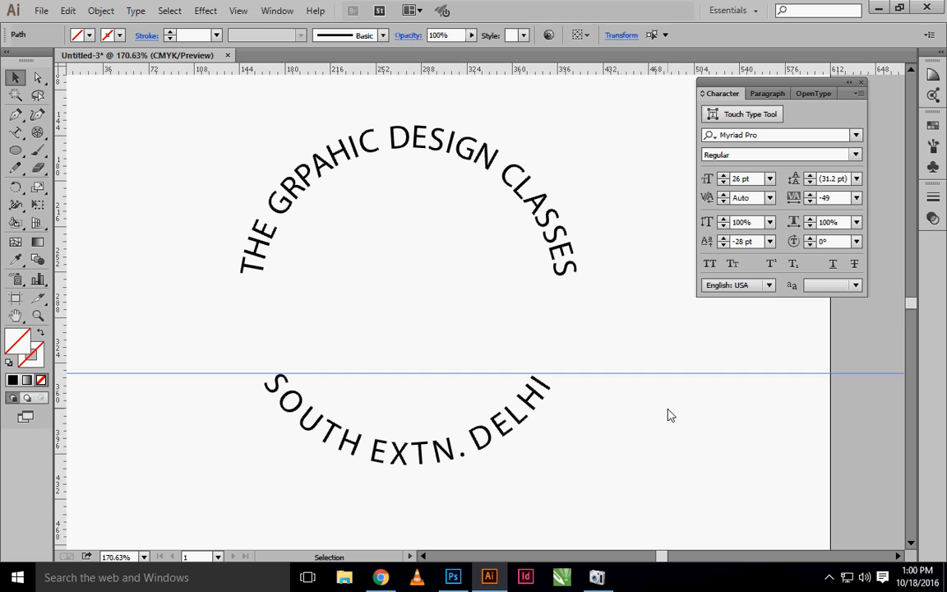
{"action": "key", "text": "Delete"}
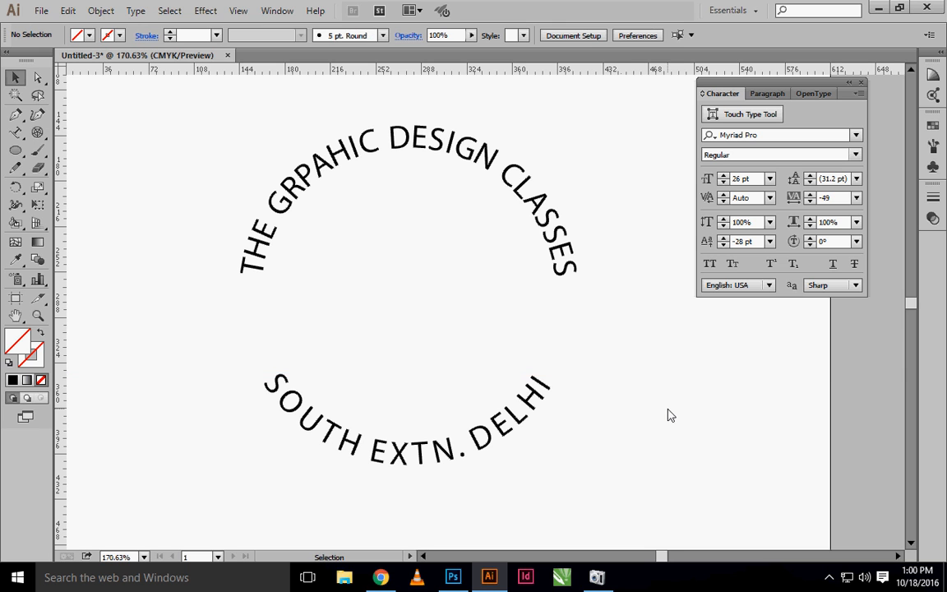
Step: Select both circular texts, paste the copied circles in back of them, and deselect everything
{"action": "left_click", "coordinate": [461, 458]}
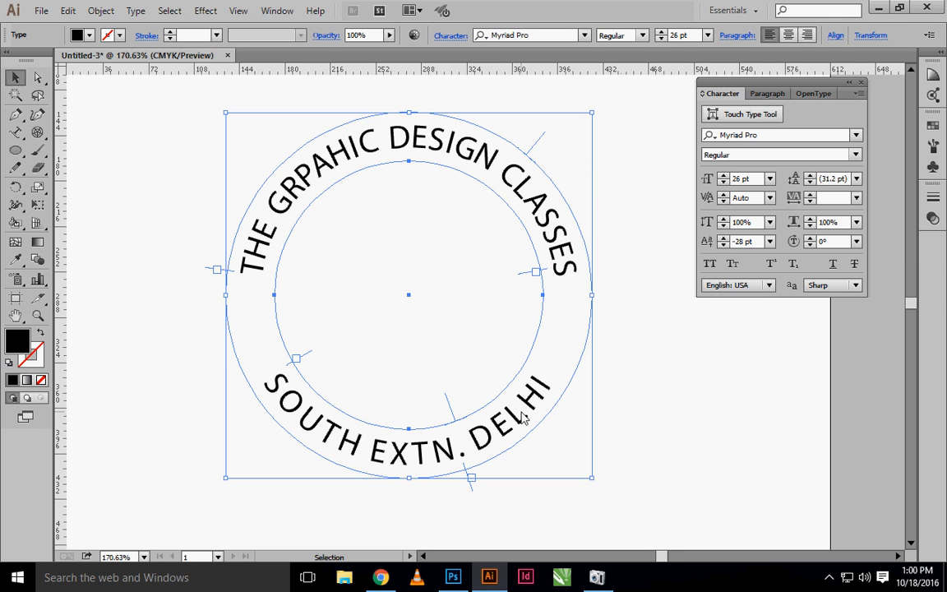
{"action": "left_click", "coordinate": [631, 355]}
{"action": "left_click_drag", "start_coordinate": [610, 311], "coordinate": [362, 407]}
{"action": "left_click", "coordinate": [69, 11]}
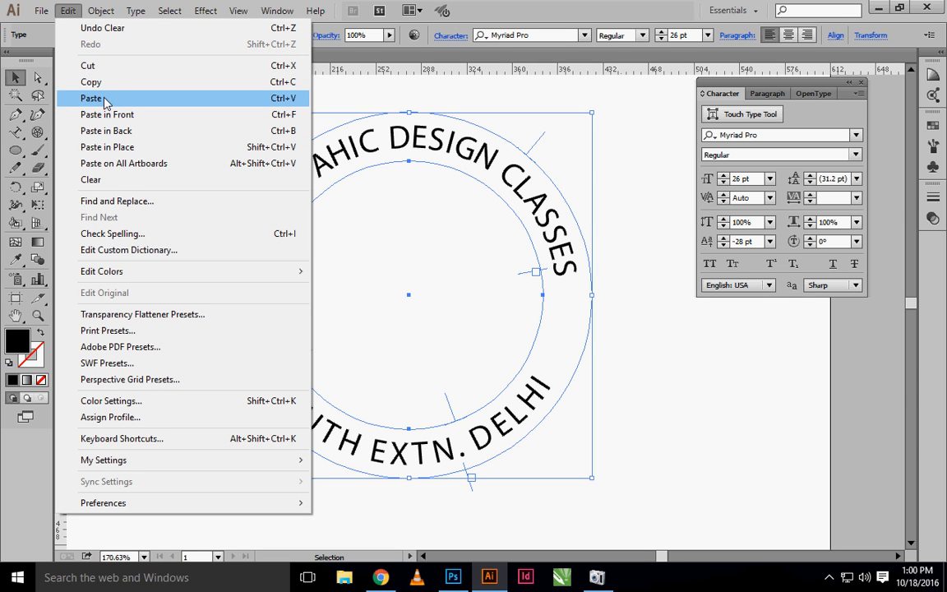
{"action": "left_click", "coordinate": [294, 131]}
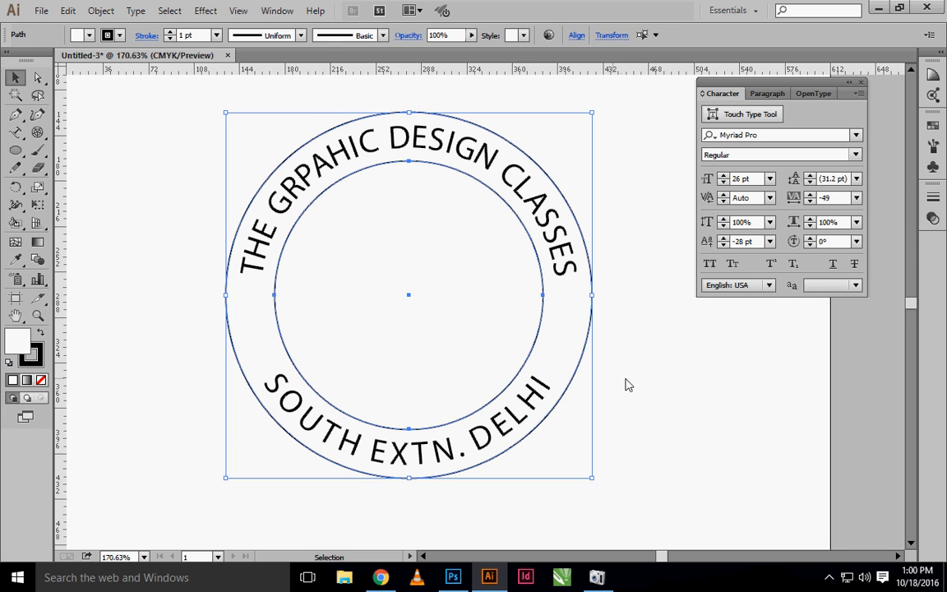
{"action": "left_click", "coordinate": [647, 379]}
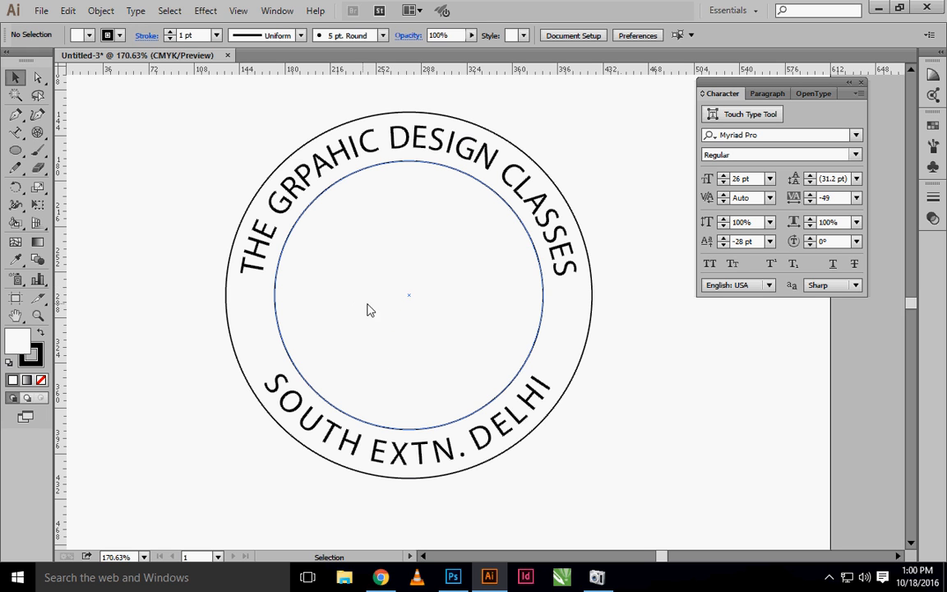
Step: Select all the artwork and place a horizontal and a vertical guide crossing at the circles' common centre
{"action": "left_click_drag", "start_coordinate": [651, 315], "coordinate": [427, 381]}
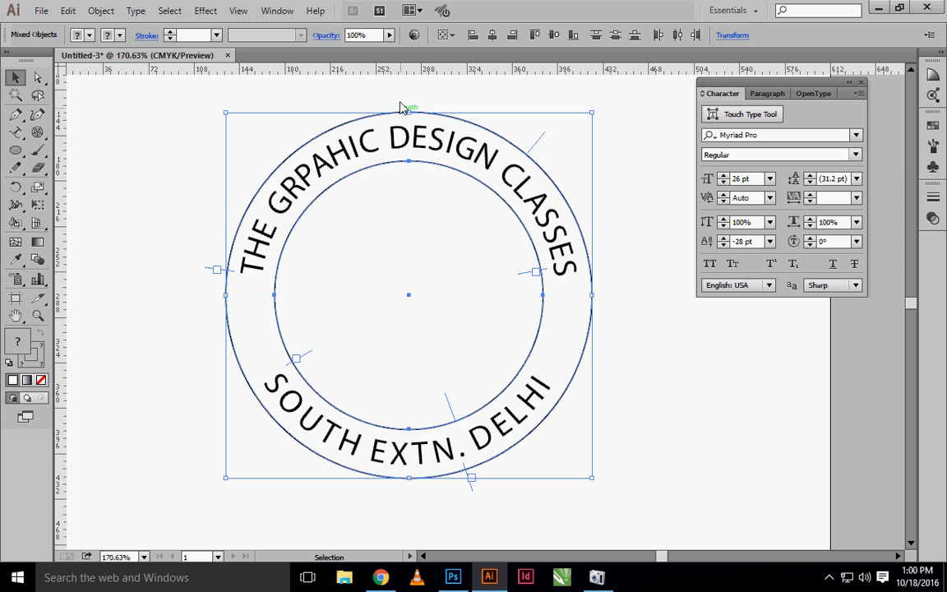
{"action": "left_click_drag", "start_coordinate": [395, 78], "coordinate": [419, 298]}
{"action": "left_click_drag", "start_coordinate": [196, 351], "coordinate": [383, 403]}
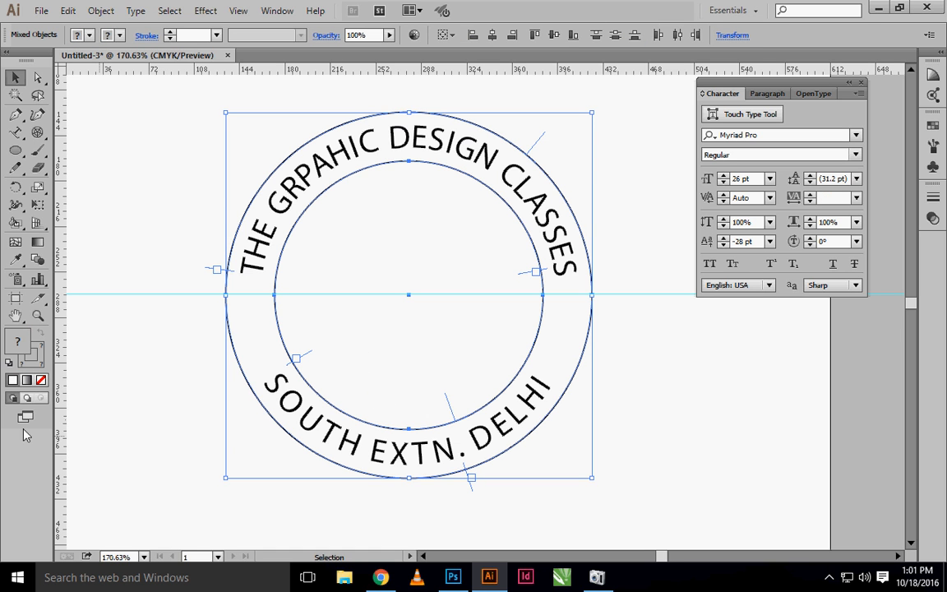
{"action": "left_click_drag", "start_coordinate": [62, 351], "coordinate": [411, 322]}
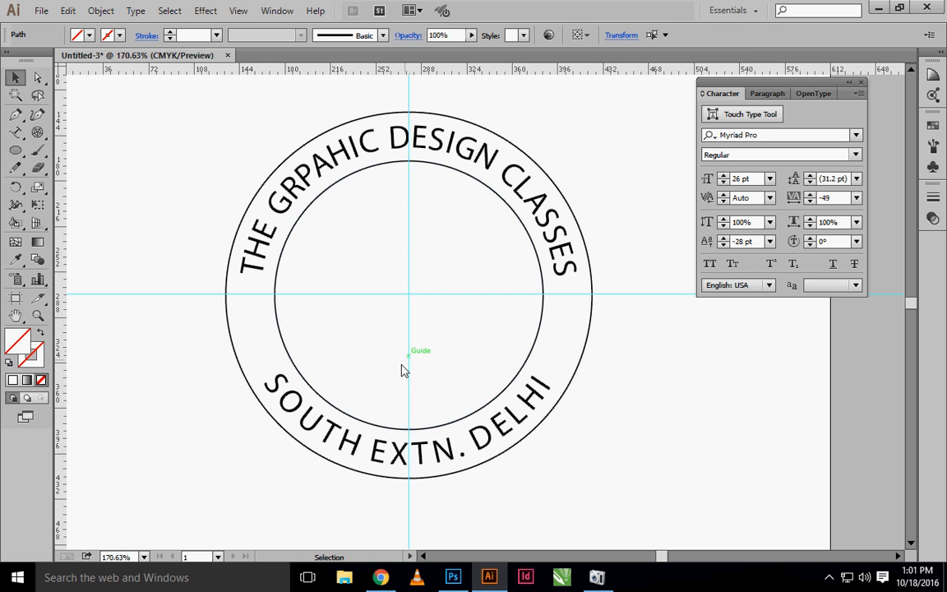
Step: Draw a narrow vertical ellipse inside the inner circle, centred on the intersection of the guides
{"action": "left_click_drag", "start_coordinate": [14, 149], "coordinate": [77, 191]}
{"action": "mouse_move", "coordinate": [354, 226]}
{"action": "left_mouse_down"}
{"action": "mouse_move", "coordinate": [371, 288]}
{"action": "mouse_move", "coordinate": [377, 383]}
{"action": "mouse_move", "coordinate": [390, 389]}
{"action": "mouse_move", "coordinate": [382, 391]}
{"action": "mouse_move", "coordinate": [444, 372]}
{"action": "mouse_move", "coordinate": [364, 374]}
{"action": "mouse_move", "coordinate": [465, 374]}
{"action": "mouse_move", "coordinate": [355, 372]}
{"action": "mouse_move", "coordinate": [393, 397]}
{"action": "mouse_move", "coordinate": [410, 359]}
{"action": "mouse_move", "coordinate": [459, 374]}
{"action": "mouse_move", "coordinate": [403, 408]}
{"action": "mouse_move", "coordinate": [401, 349]}
{"action": "mouse_move", "coordinate": [433, 363]}
{"action": "mouse_move", "coordinate": [400, 414]}
{"action": "mouse_move", "coordinate": [392, 364]}
{"action": "mouse_move", "coordinate": [392, 378]}
{"action": "mouse_move", "coordinate": [428, 385]}
{"action": "left_mouse_up"}
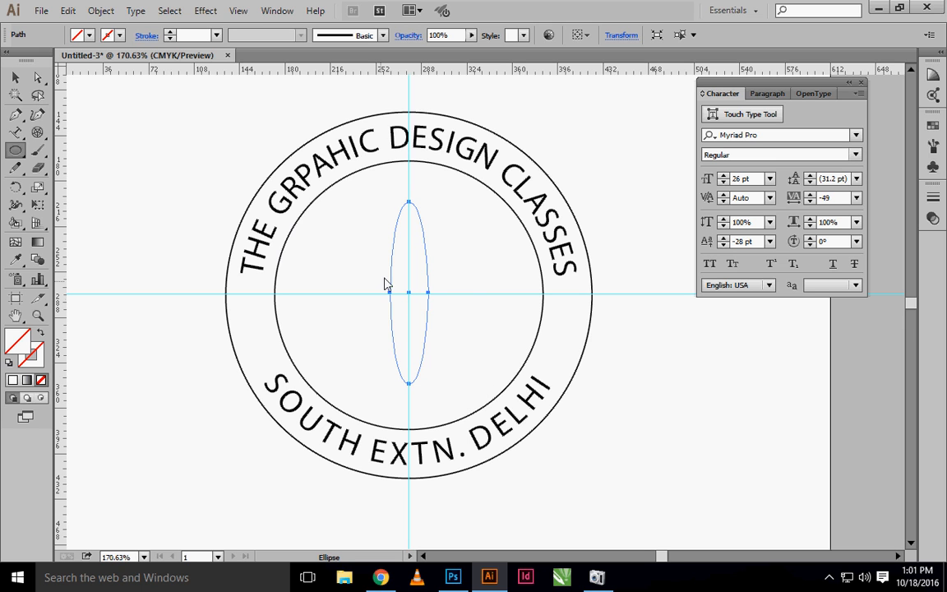
Step: Give the narrow vertical ellipse a black stroke
{"action": "left_click", "coordinate": [119, 34]}
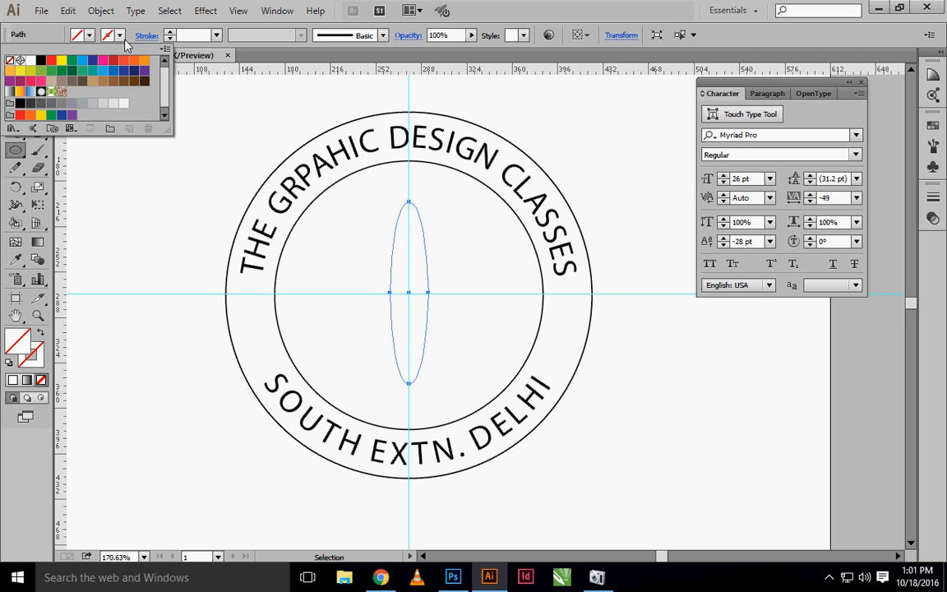
{"action": "left_click", "coordinate": [41, 60]}
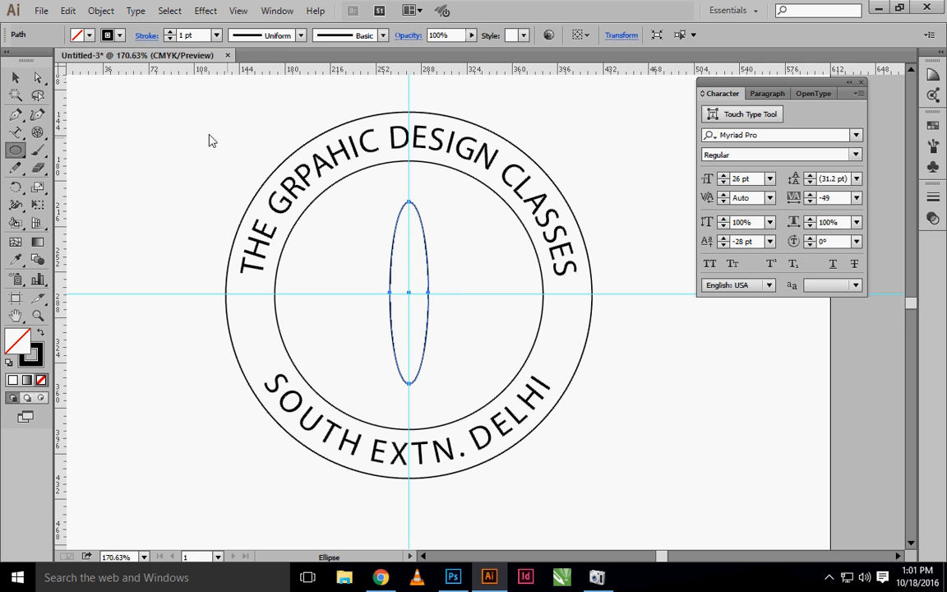
{"action": "left_click", "coordinate": [15, 78]}
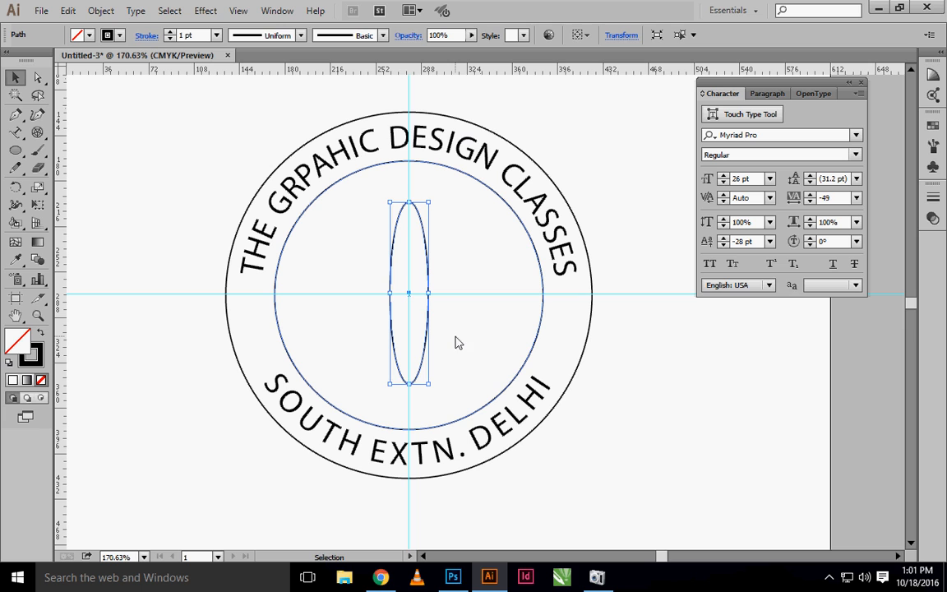
Step: Make a copy of the vertical ellipse rotated 15° about the centre point where the guides cross
{"action": "left_click", "coordinate": [16, 189]}
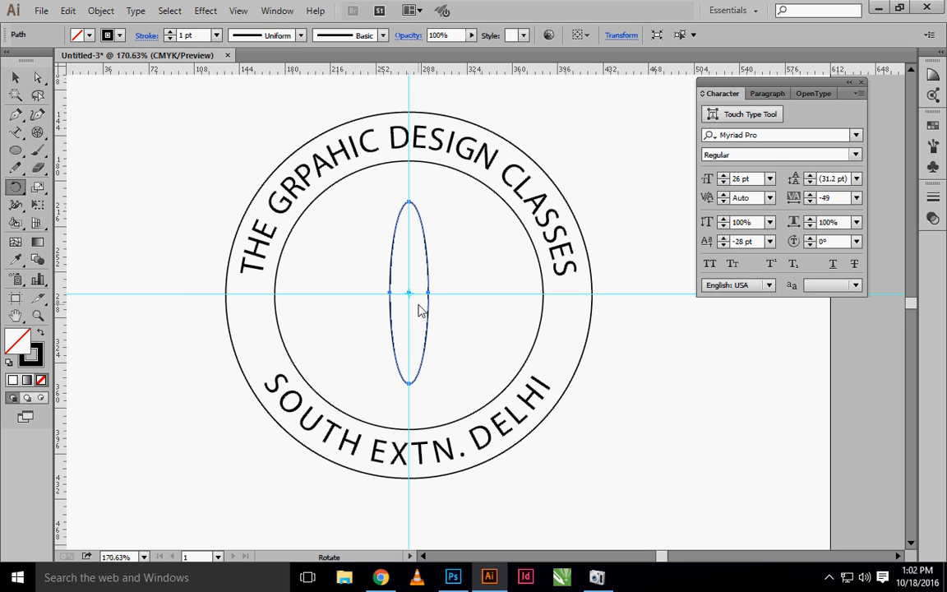
{"action": "key", "text": "alt"}
{"action": "key", "text": "alt"}
{"action": "left_click", "coordinate": [410, 294], "text": "alt"}
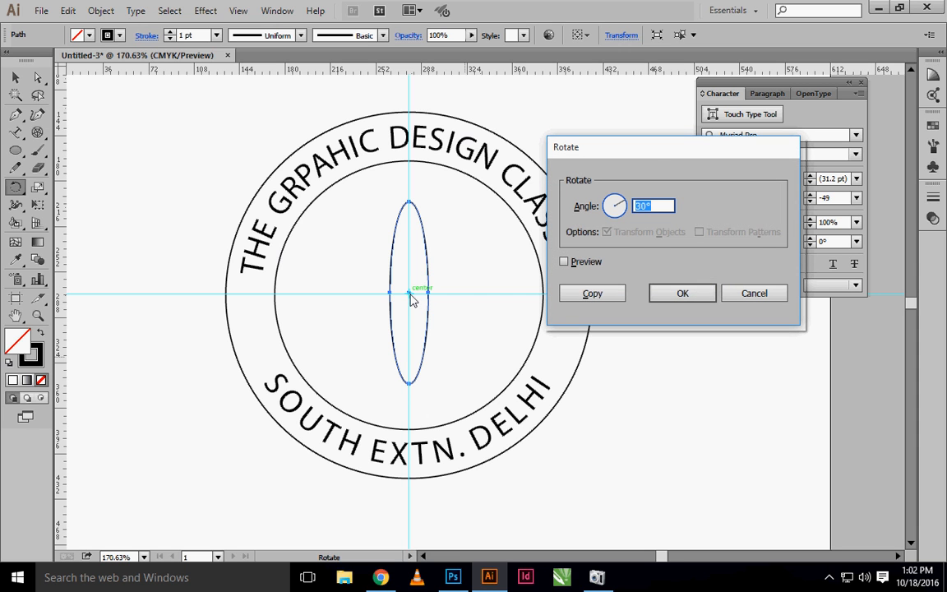
{"action": "left_click_drag", "start_coordinate": [615, 157], "coordinate": [589, 217]}
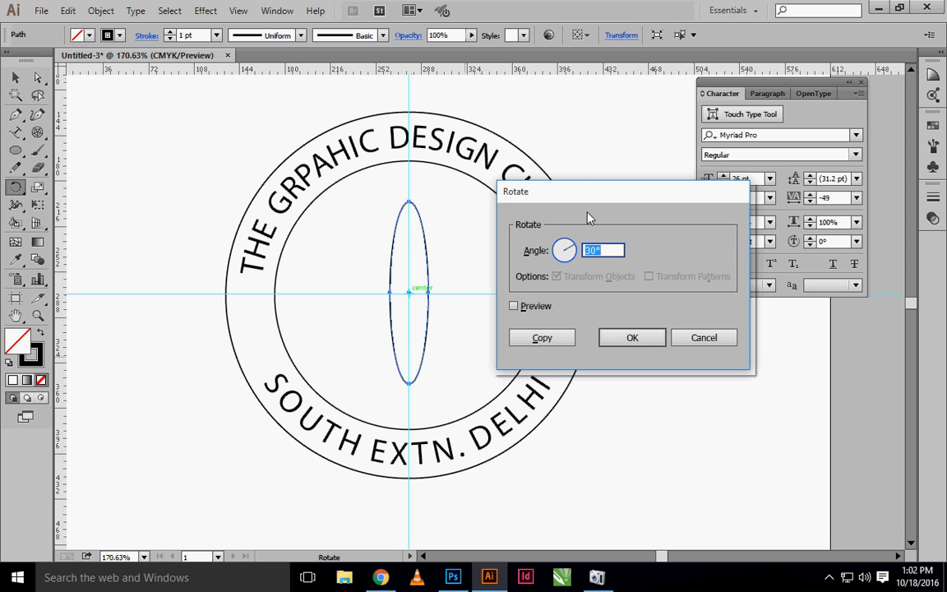
{"action": "double_click", "coordinate": [609, 251]}
{"action": "type", "text": "15"}
{"action": "left_click", "coordinate": [542, 338]}
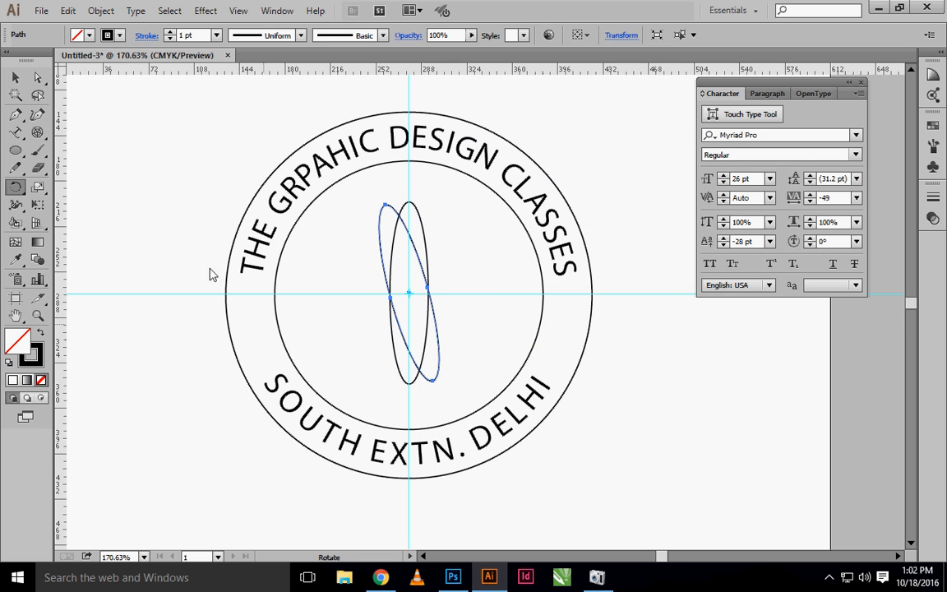
Step: Repeat the rotated-copy transformation until the ellipses form a complete rosette around the centre, and deselect the artwork
{"action": "left_click", "coordinate": [102, 11]}
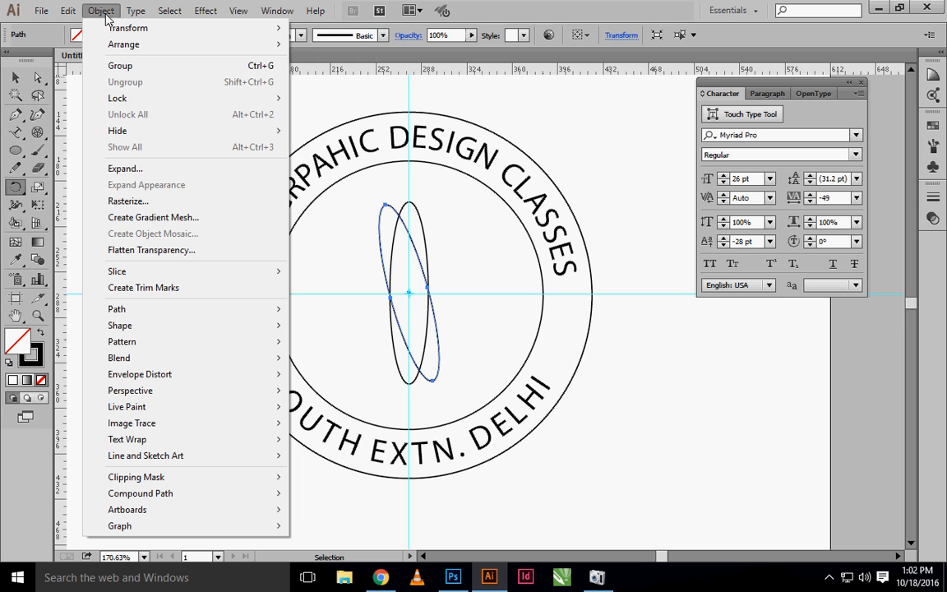
{"action": "mouse_move", "coordinate": [122, 34]}
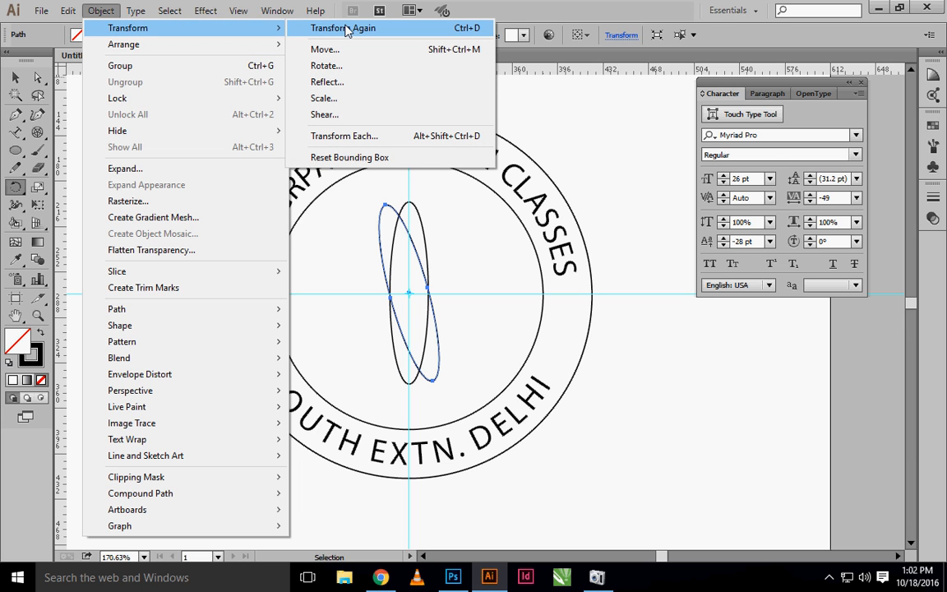
{"action": "left_click", "coordinate": [466, 31]}
{"action": "key", "text": "ctrl+d"}
{"action": "key", "text": "ctrl+d"}
{"action": "key", "text": "ctrl+d"}
{"action": "key", "text": "ctrl+d"}
{"action": "key", "text": "ctrl+d"}
{"action": "key", "text": "ctrl+d"}
{"action": "key", "text": "ctrl+d"}
{"action": "key", "text": "ctrl+d"}
{"action": "key", "text": "ctrl+d"}
{"action": "key", "text": "ctrl+d"}
{"action": "key", "text": "ctrl+d"}
{"action": "left_click", "coordinate": [15, 77]}
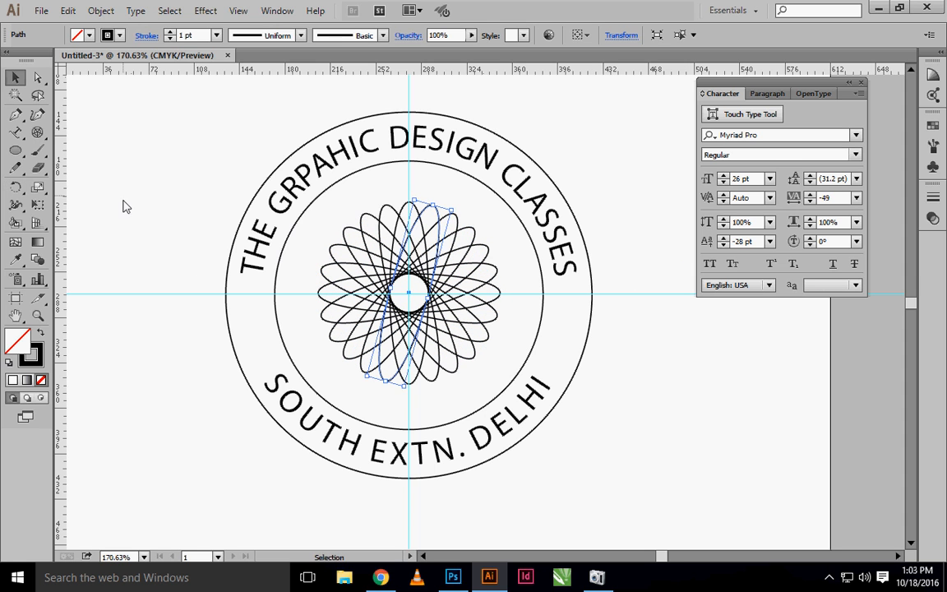
{"action": "left_click", "coordinate": [123, 206]}
Step: Delete the horizontal and vertical guides crossing the emblem
{"action": "scroll", "coordinate": [124, 206], "scroll_direction": "down", "scroll_amount": 1}
{"action": "left_click_drag", "start_coordinate": [613, 274], "coordinate": [588, 384]}
{"action": "key", "text": "Delete"}
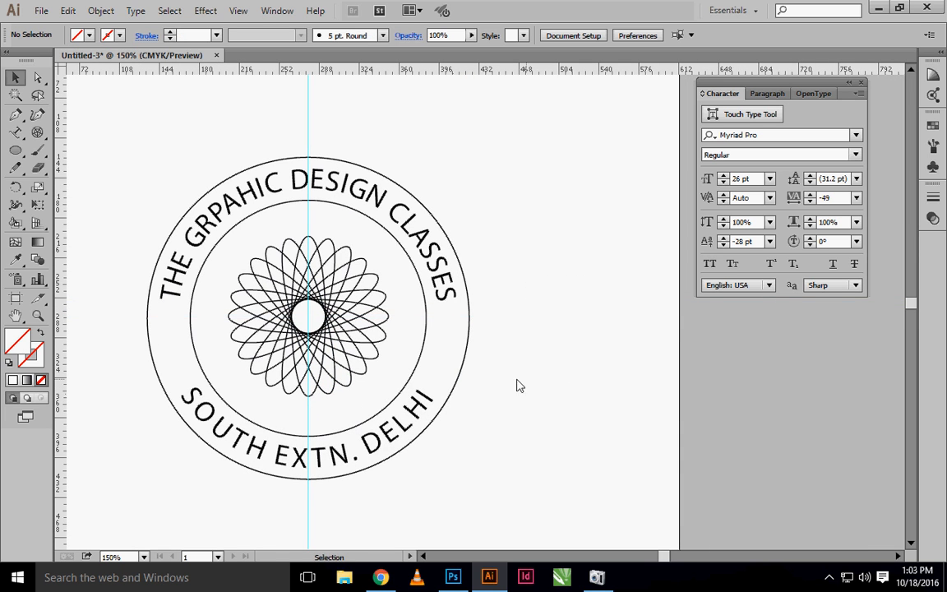
{"action": "left_click_drag", "start_coordinate": [439, 328], "coordinate": [467, 345]}
{"action": "left_click_drag", "start_coordinate": [588, 385], "coordinate": [592, 315]}
{"action": "left_click", "coordinate": [421, 284], "text": "ctrl+alt"}
{"action": "left_click_drag", "start_coordinate": [424, 296], "coordinate": [384, 312]}
{"action": "left_click_drag", "start_coordinate": [333, 149], "coordinate": [421, 194]}
{"action": "key", "text": "Delete"}
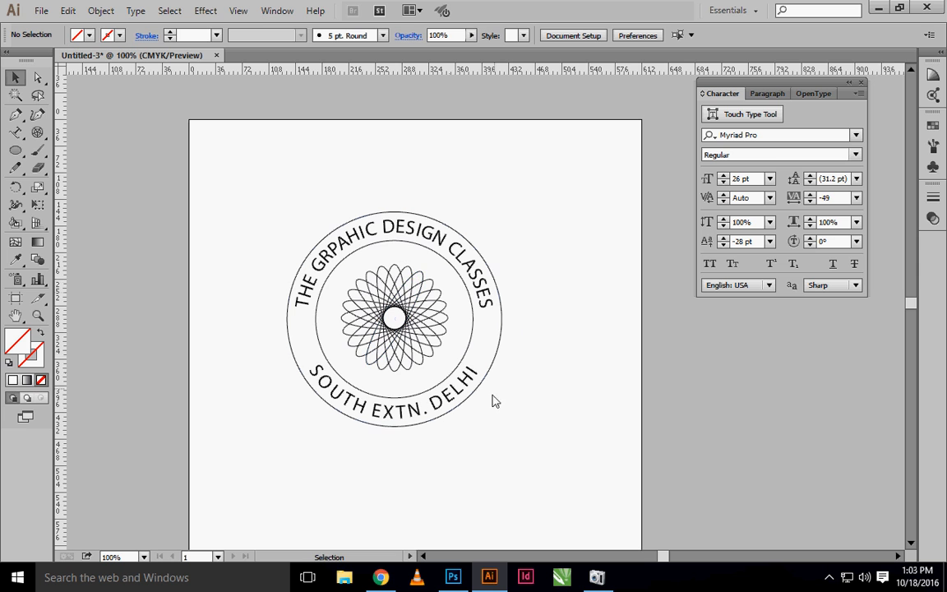
{"action": "left_click_drag", "start_coordinate": [510, 402], "coordinate": [525, 421]}
{"action": "left_click_drag", "start_coordinate": [263, 165], "coordinate": [584, 453]}
{"action": "left_click_drag", "start_coordinate": [638, 486], "coordinate": [588, 466]}
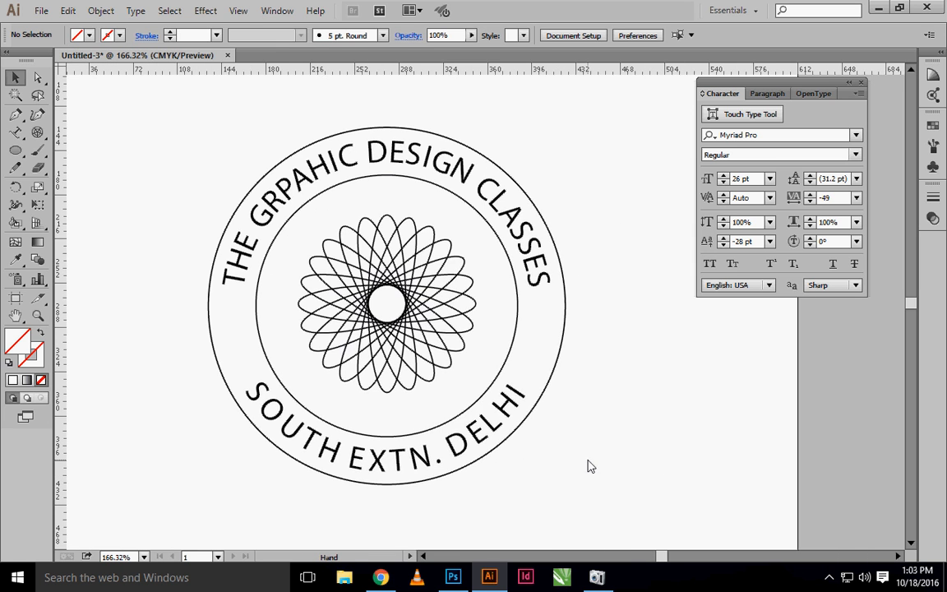
{"action": "left_click_drag", "start_coordinate": [290, 216], "coordinate": [279, 208]}
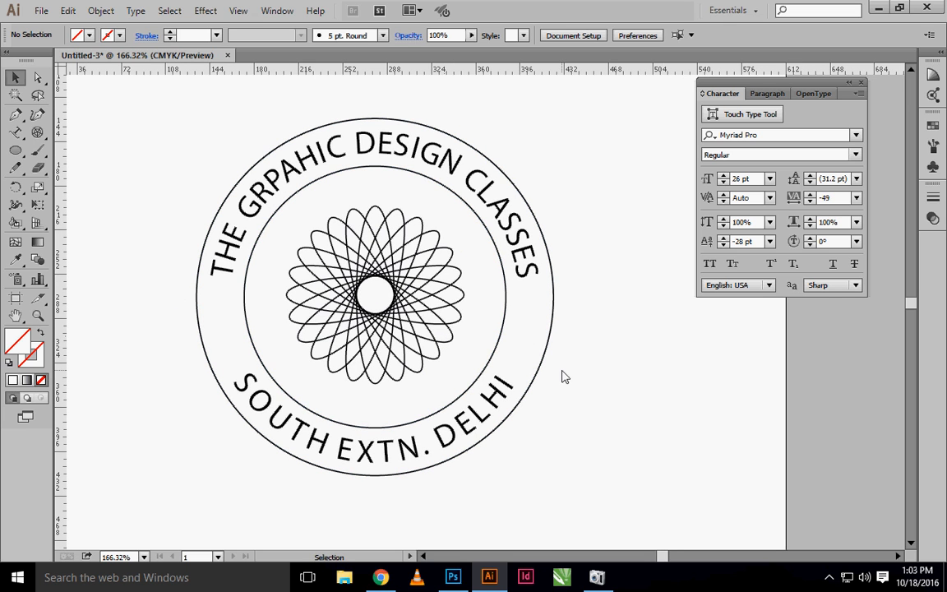
{"action": "scroll", "coordinate": [534, 403], "scroll_direction": "up", "scroll_amount": 1}
{"action": "scroll", "coordinate": [485, 395], "scroll_direction": "down", "scroll_amount": 1}
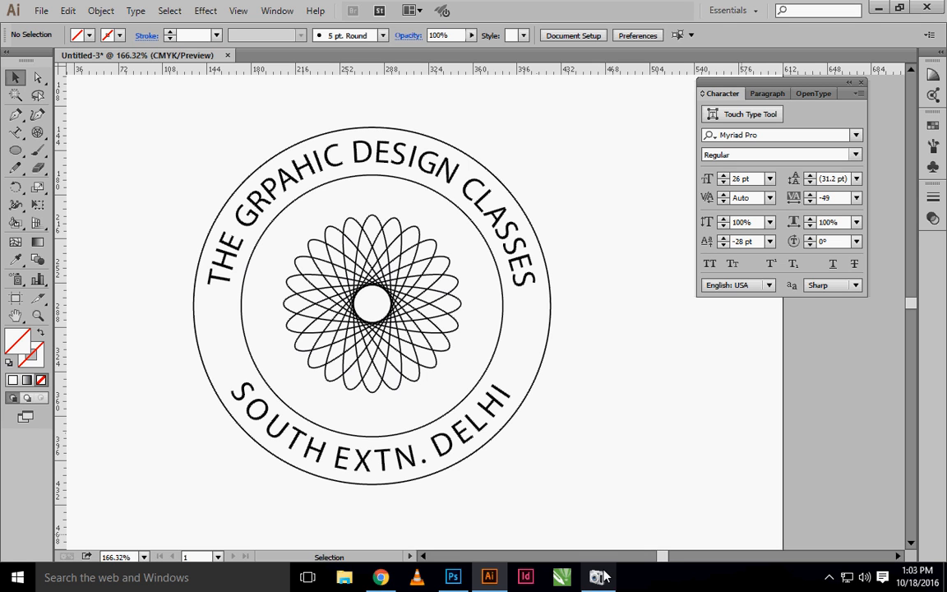
{"action": "mouse_move", "coordinate": [597, 580]}
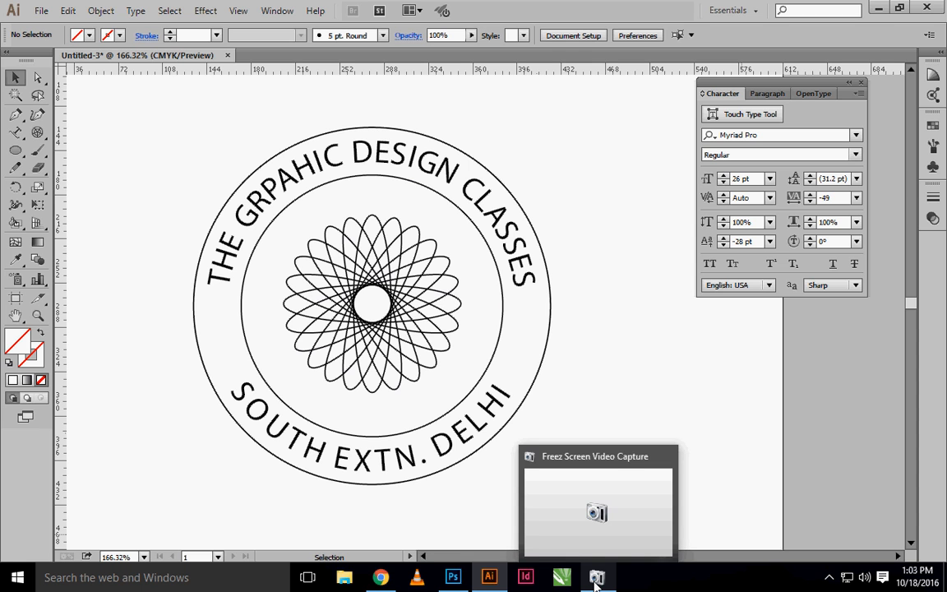
{"action": "left_click", "coordinate": [597, 579]}
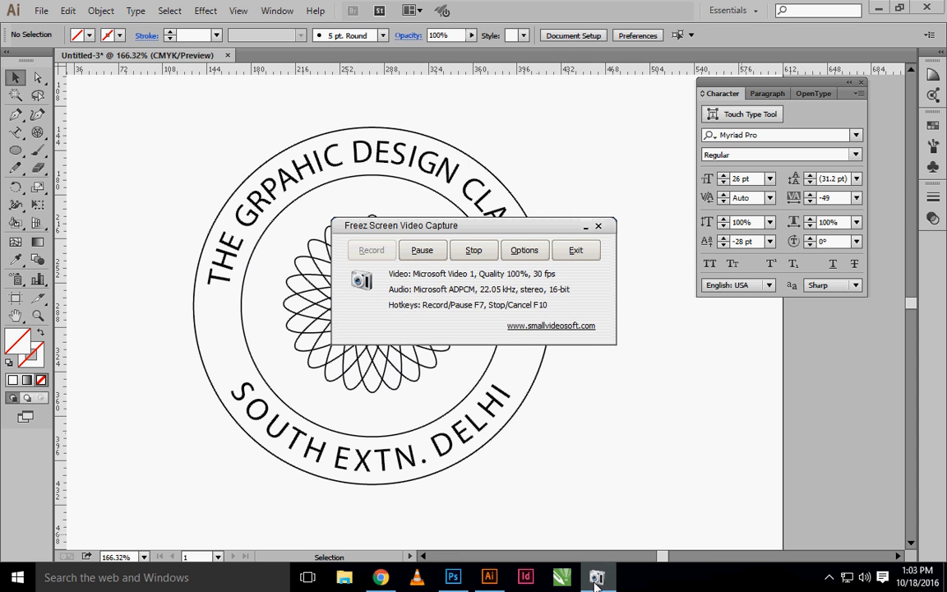